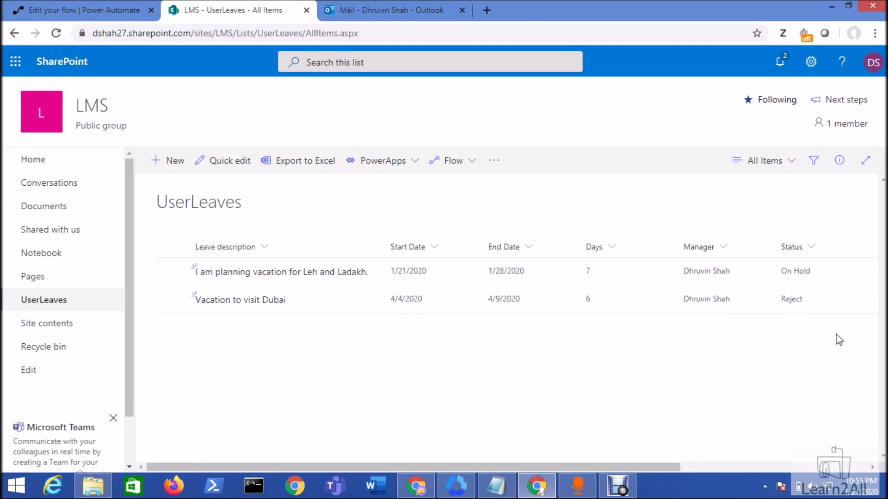
Step: Review the columns of the UserLeaves list and open its form for a new item
{"action": "mouse_move", "coordinate": [382, 245]}
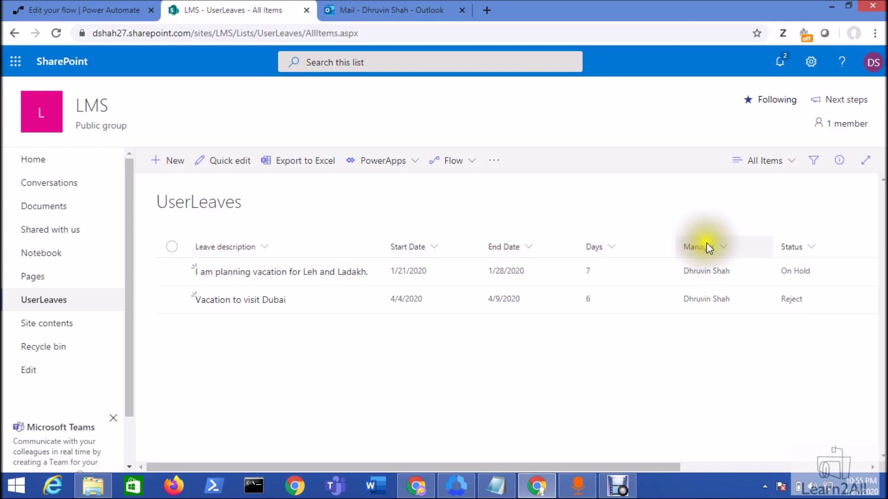
{"action": "left_click_drag", "start_coordinate": [584, 468], "coordinate": [755, 453]}
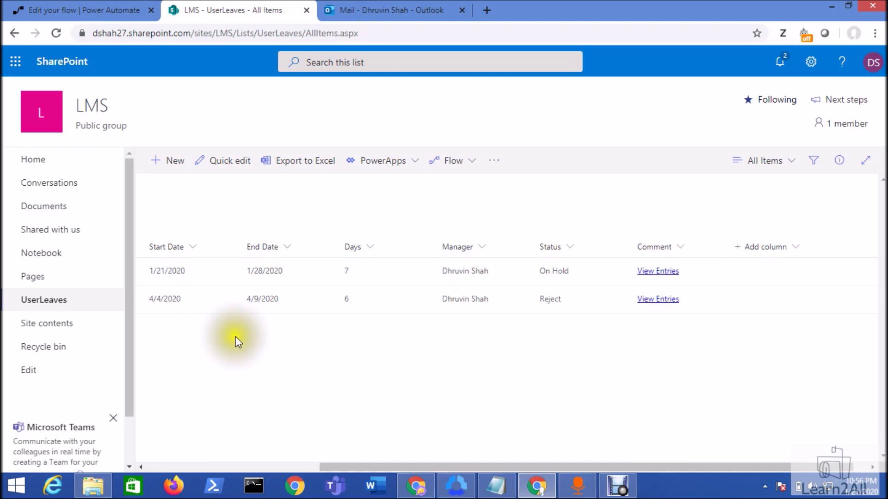
{"action": "left_click_drag", "start_coordinate": [431, 468], "coordinate": [232, 484]}
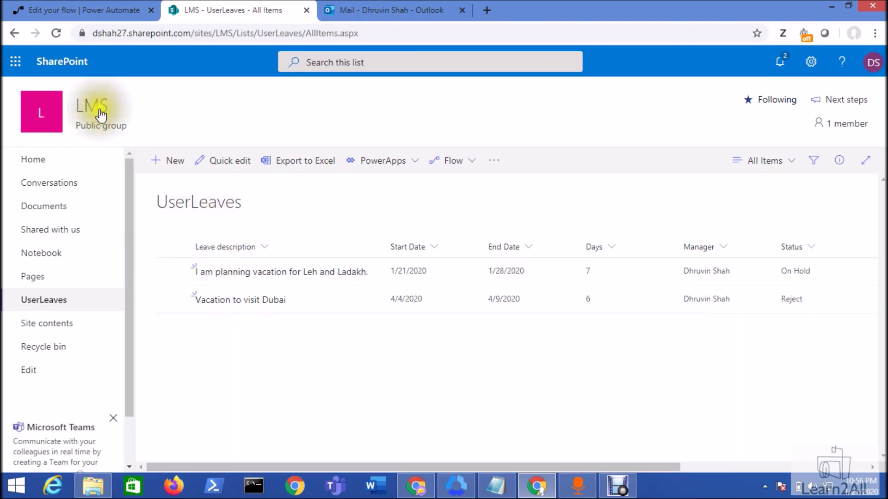
{"action": "left_click", "coordinate": [178, 166]}
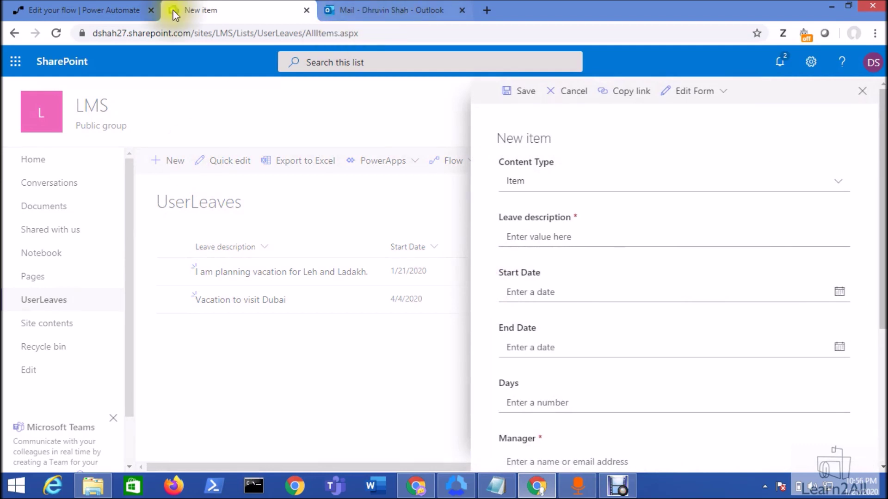
Step: Switch to Power Automate and insert a Start and wait for an approval action directly after the When an item is created trigger
{"action": "left_click", "coordinate": [59, 6]}
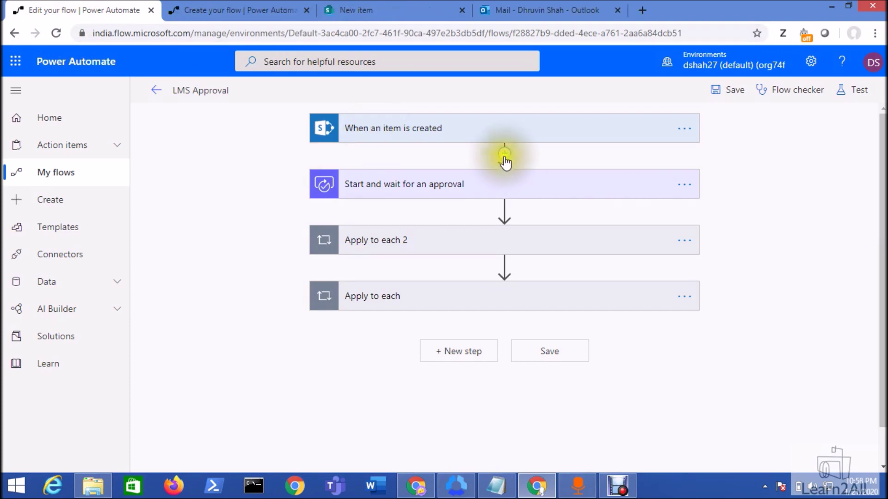
{"action": "left_click", "coordinate": [505, 158]}
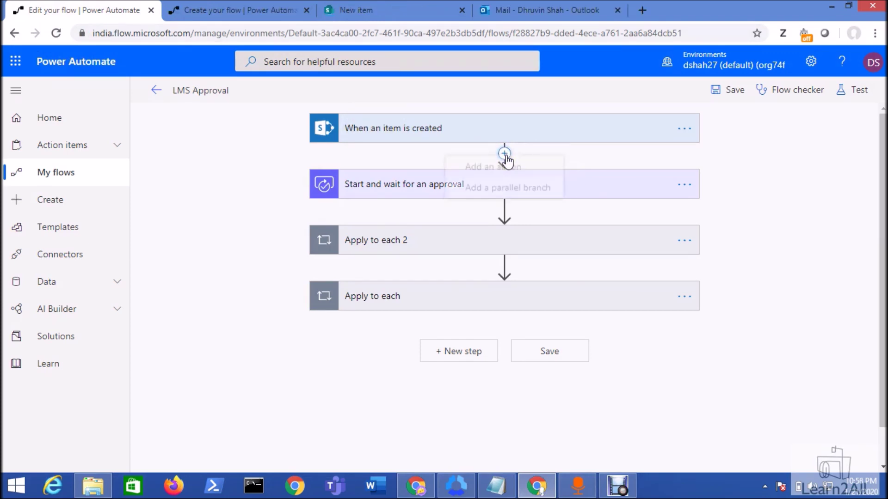
{"action": "left_click", "coordinate": [507, 171]}
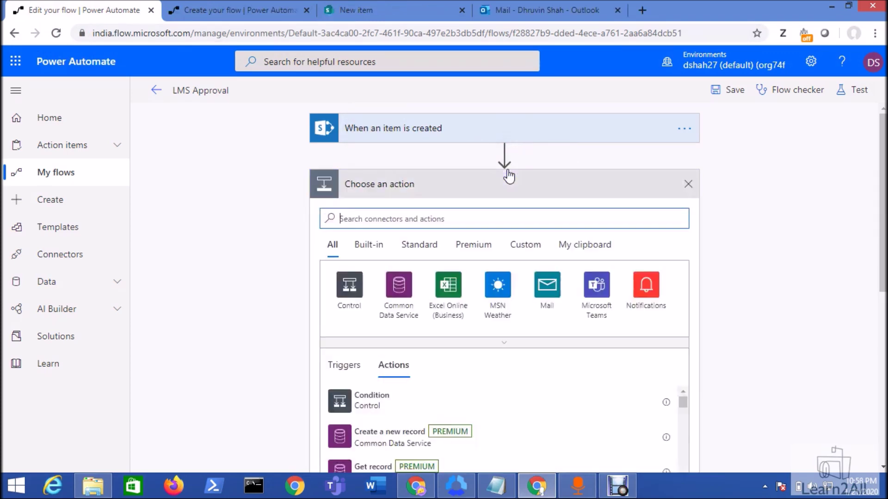
{"action": "type", "text": "ap"}
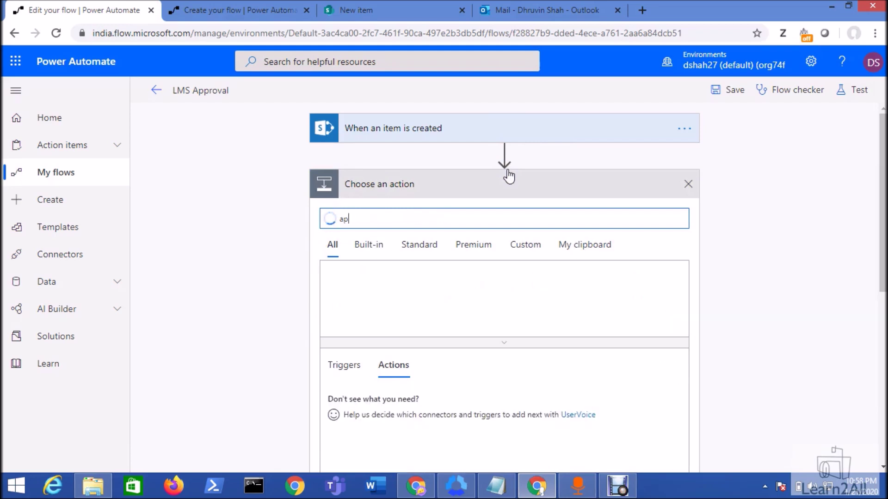
{"action": "type", "text": "proval"}
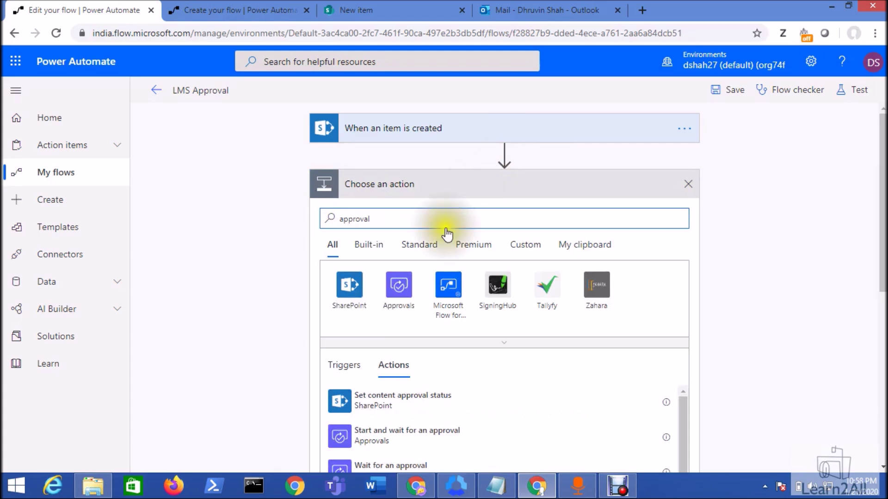
{"action": "left_click", "coordinate": [398, 287]}
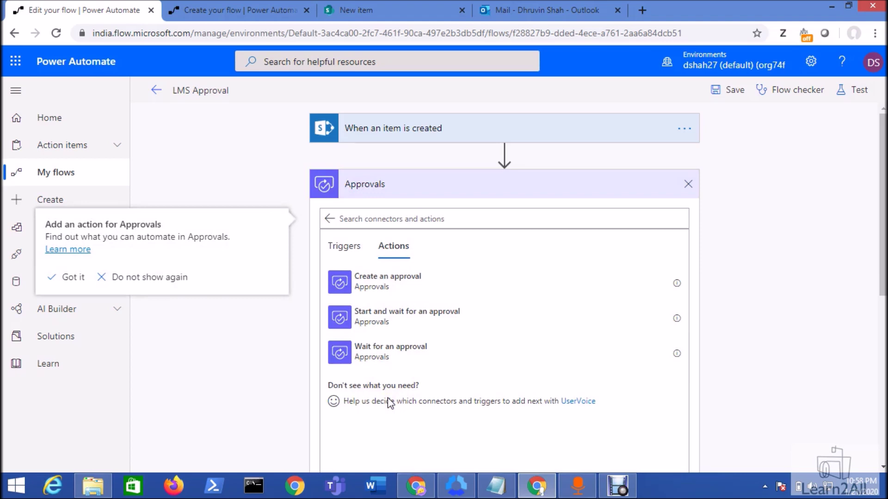
{"action": "left_click", "coordinate": [403, 318]}
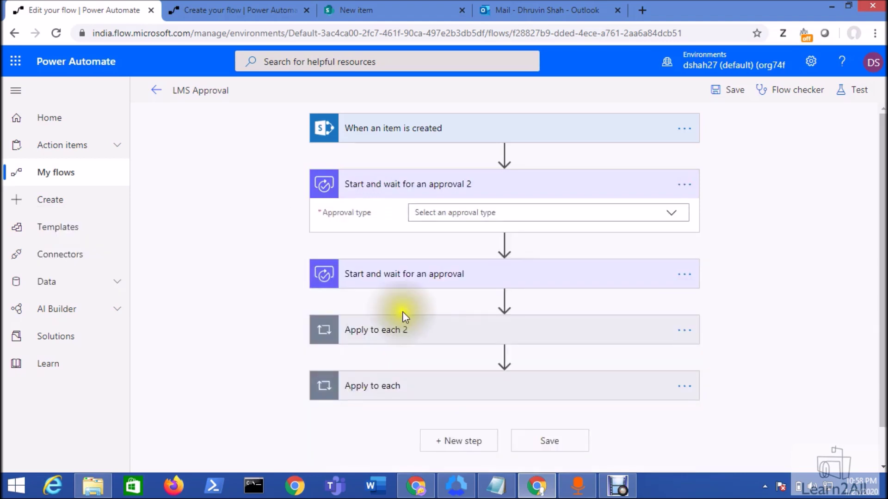
Step: Set the new approval's type to Custom Responses – Wait for one response and add extra blank response options
{"action": "left_click", "coordinate": [437, 213]}
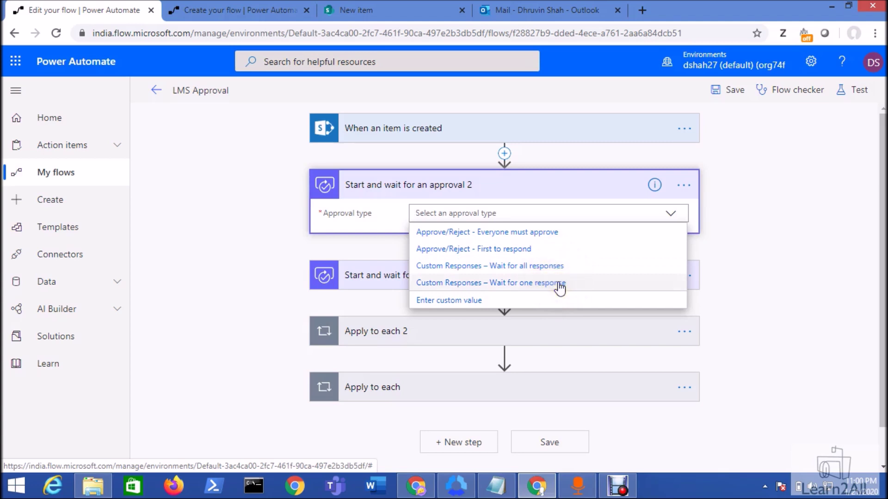
{"action": "left_click", "coordinate": [560, 288]}
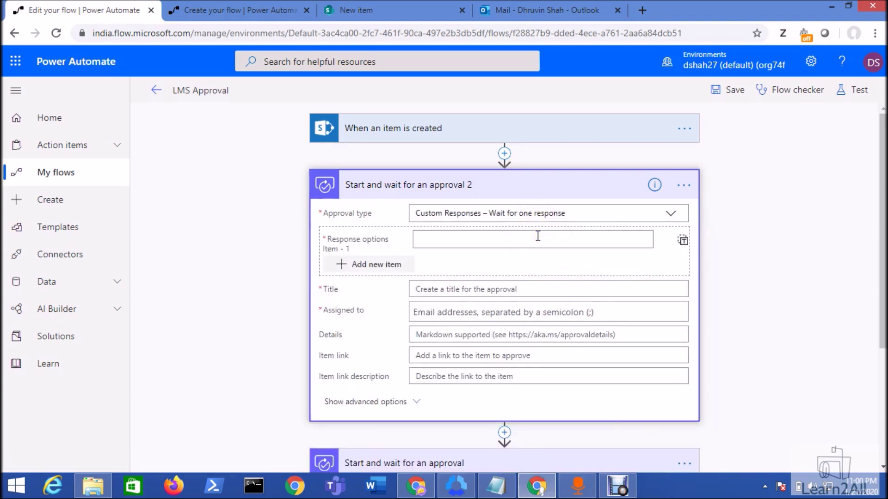
{"action": "left_click", "coordinate": [538, 236]}
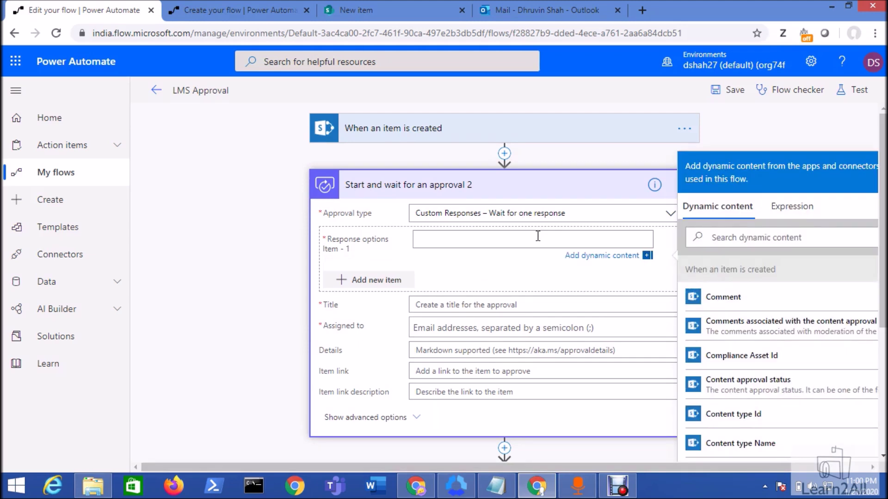
{"action": "left_click", "coordinate": [392, 291]}
{"action": "left_click", "coordinate": [380, 263]}
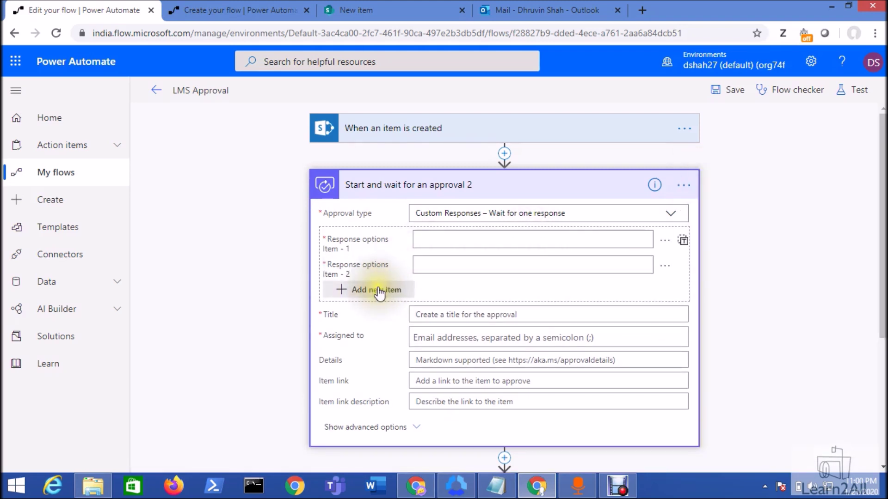
{"action": "left_click", "coordinate": [378, 291]}
Step: Expand the existing Start and wait for an approval action and review its response options, title, assignee and details
{"action": "scroll", "coordinate": [459, 317], "scroll_direction": "down", "scroll_amount": 5}
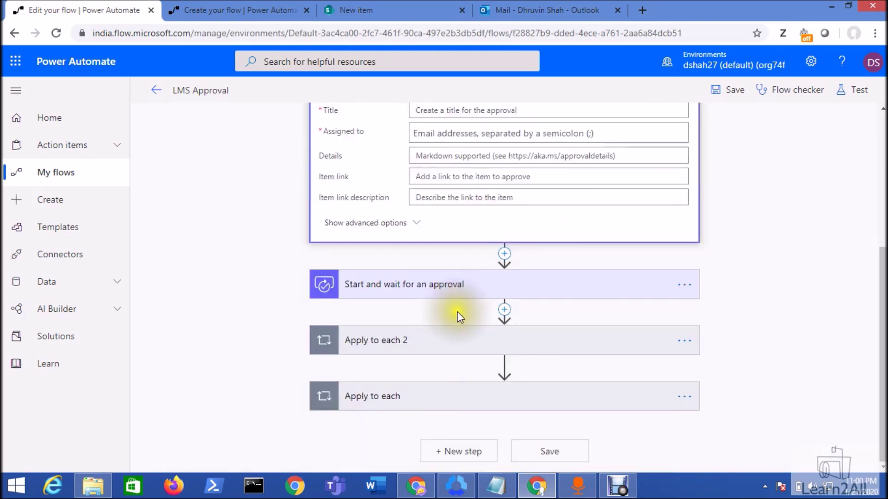
{"action": "left_click", "coordinate": [462, 293]}
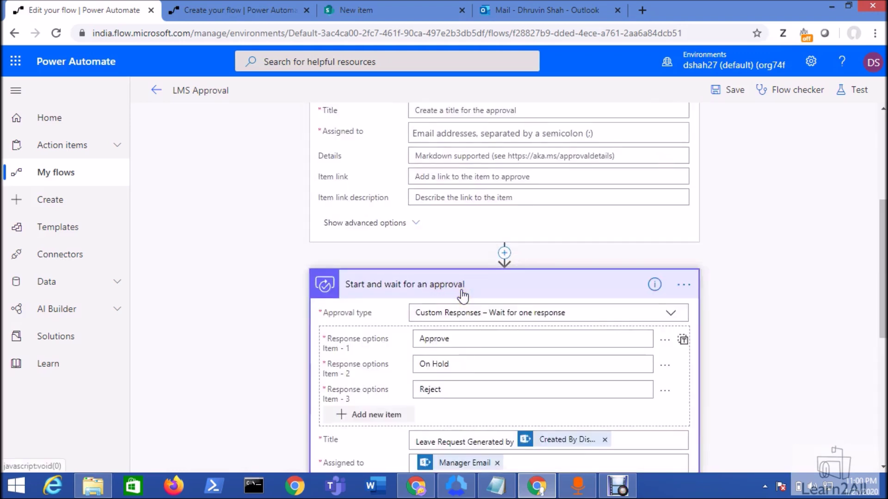
{"action": "scroll", "coordinate": [462, 295], "scroll_direction": "down", "scroll_amount": 1}
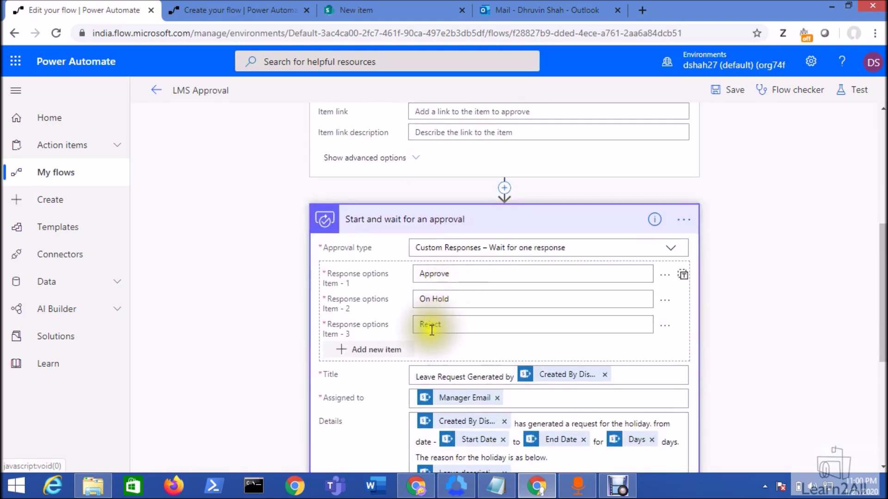
{"action": "scroll", "coordinate": [448, 324], "scroll_direction": "down", "scroll_amount": 3}
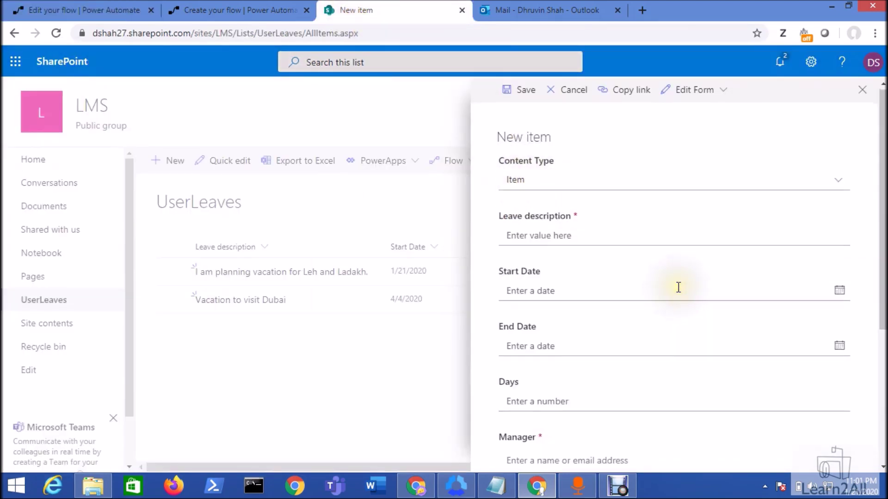
Step: Check the fields of the UserLeaves new item form, then return to the flow and examine the existing approval's details text
{"action": "scroll", "coordinate": [679, 287], "scroll_direction": "down", "scroll_amount": 3}
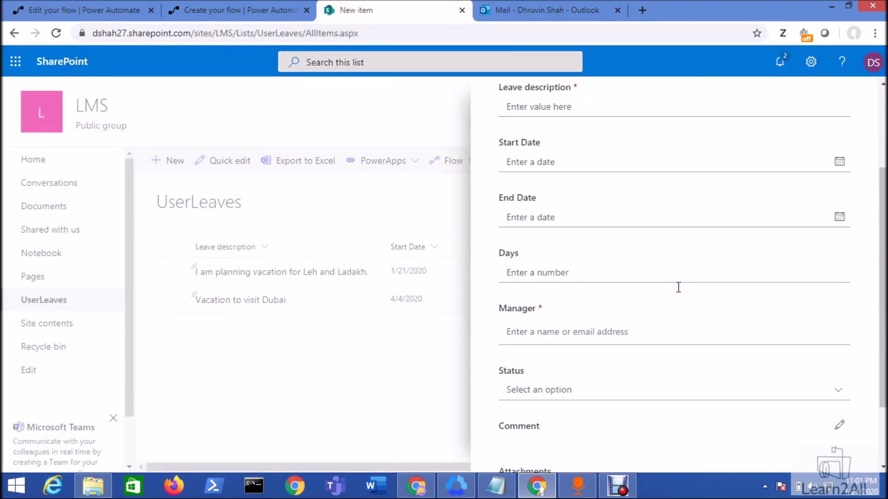
{"action": "left_click", "coordinate": [188, 7]}
{"action": "left_click", "coordinate": [125, 6]}
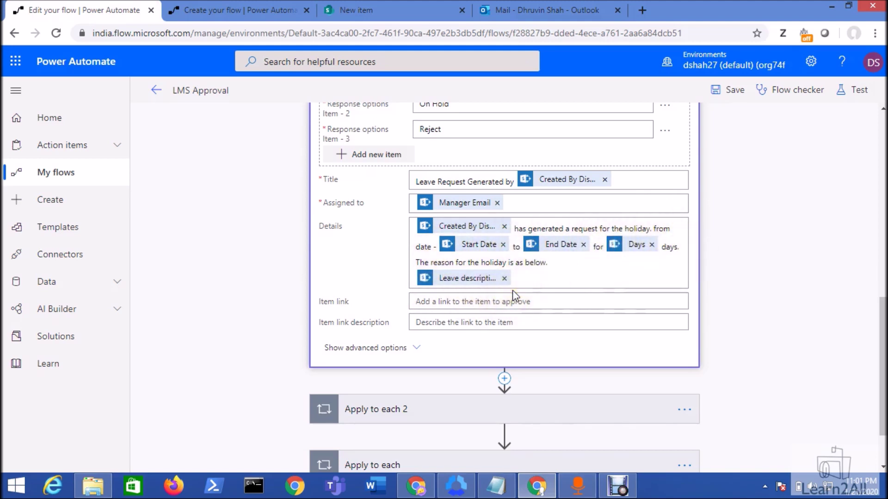
{"action": "scroll", "coordinate": [503, 296], "scroll_direction": "down", "scroll_amount": 2}
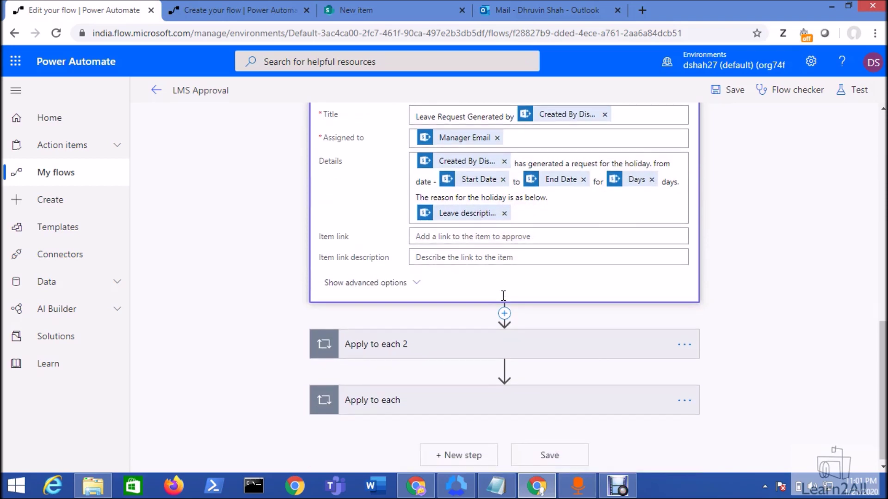
{"action": "scroll", "coordinate": [503, 296], "scroll_direction": "up", "scroll_amount": 6}
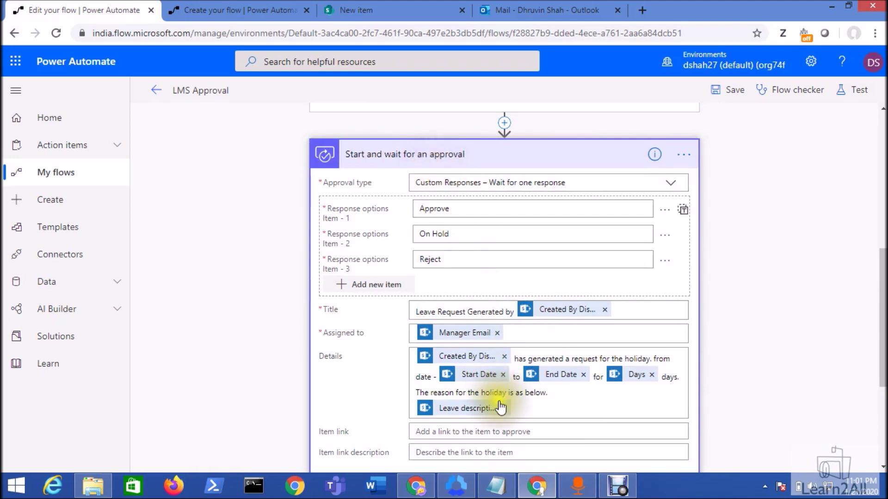
Step: Examine the field mappings of the Update item action inside Apply to each 2, including Status Value and Comment
{"action": "mouse_move", "coordinate": [462, 345]}
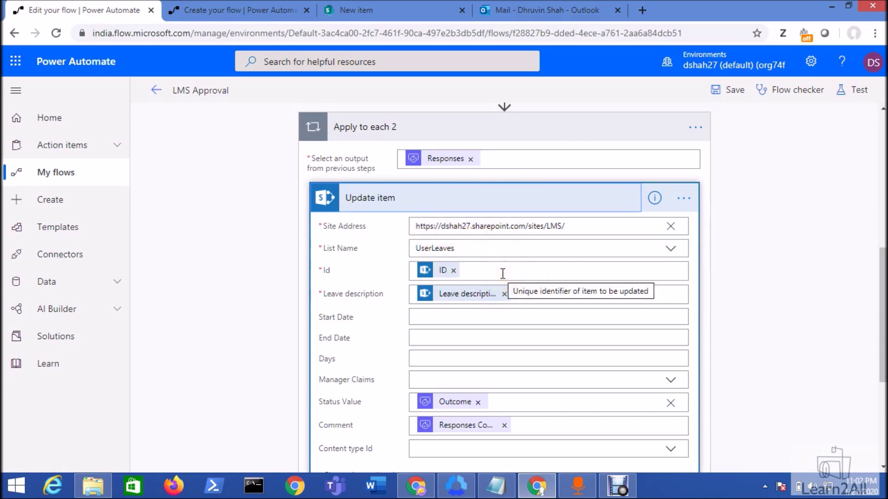
{"action": "scroll", "coordinate": [503, 274], "scroll_direction": "down", "scroll_amount": 3}
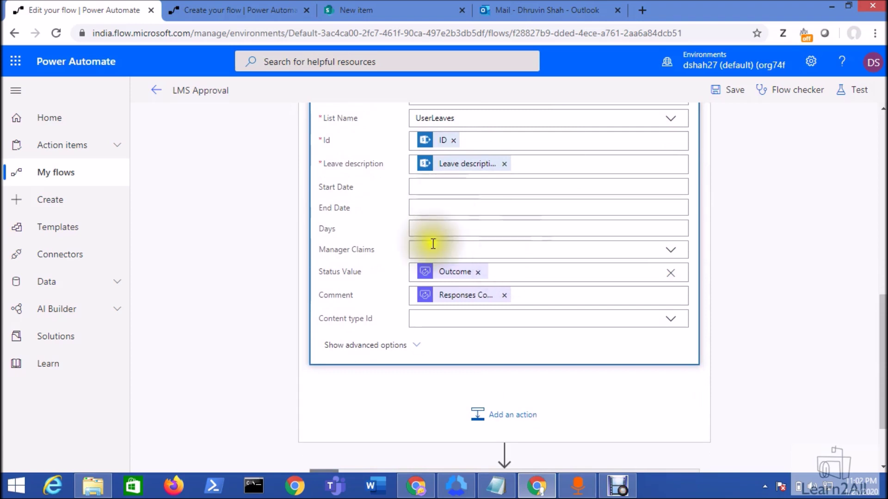
{"action": "left_click", "coordinate": [452, 278]}
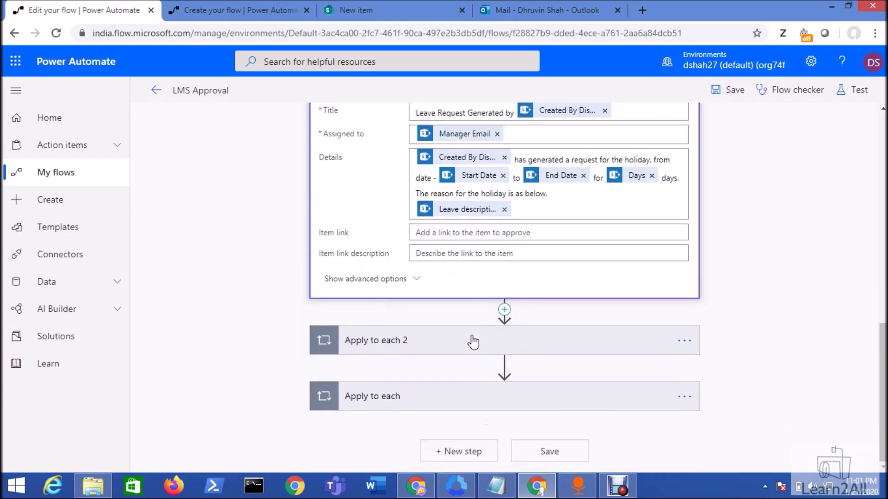
Step: Insert the Mail action Send an email notification (V3) between Start and wait for an approval and Apply to each 2
{"action": "left_click", "coordinate": [490, 346]}
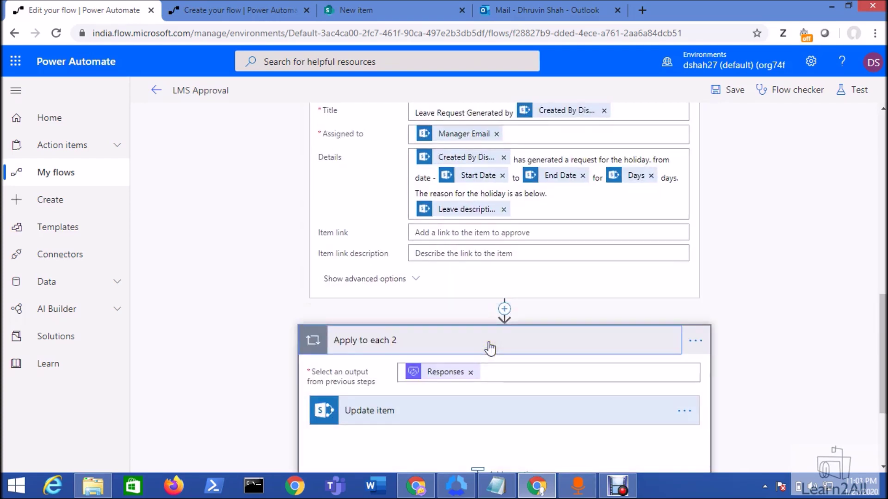
{"action": "left_click", "coordinate": [501, 319]}
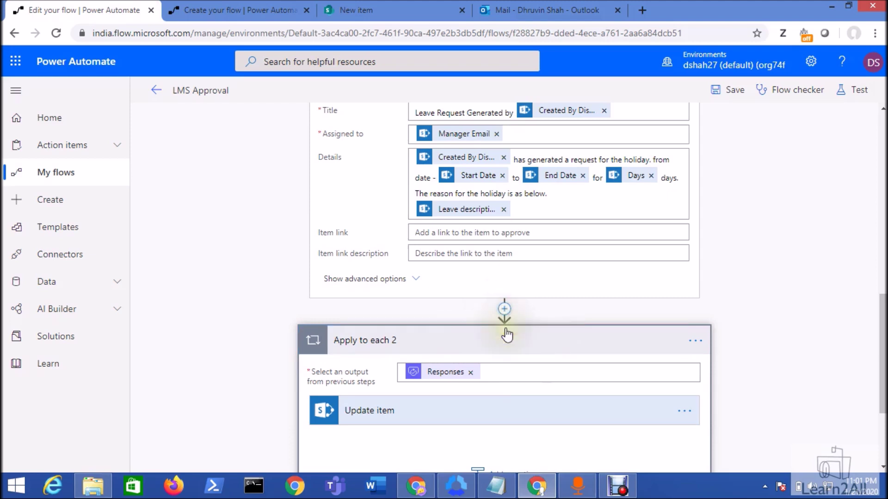
{"action": "left_click", "coordinate": [507, 326]}
{"action": "left_click", "coordinate": [438, 289]}
{"action": "type", "text": "se"}
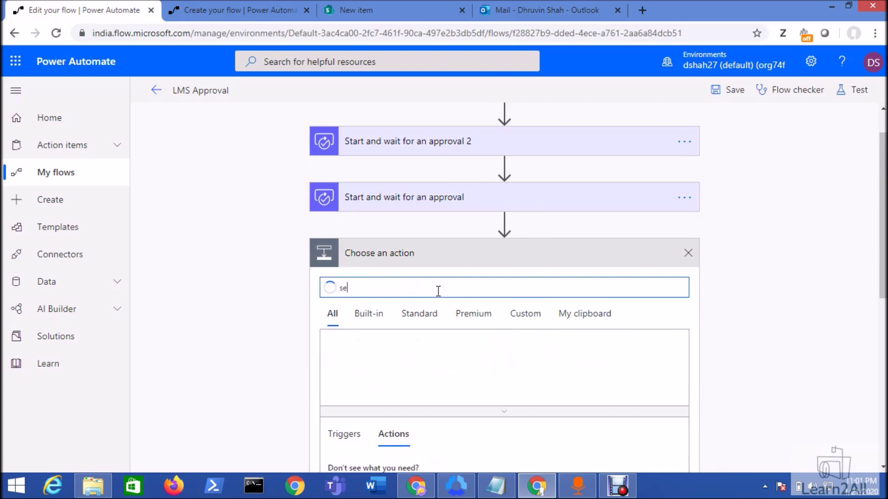
{"action": "type", "text": "nd  an"}
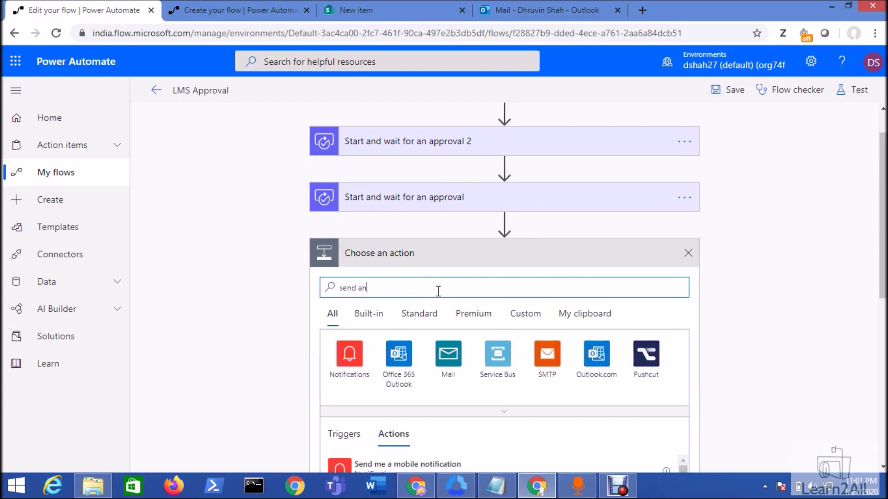
{"action": "type", "text": "ema"}
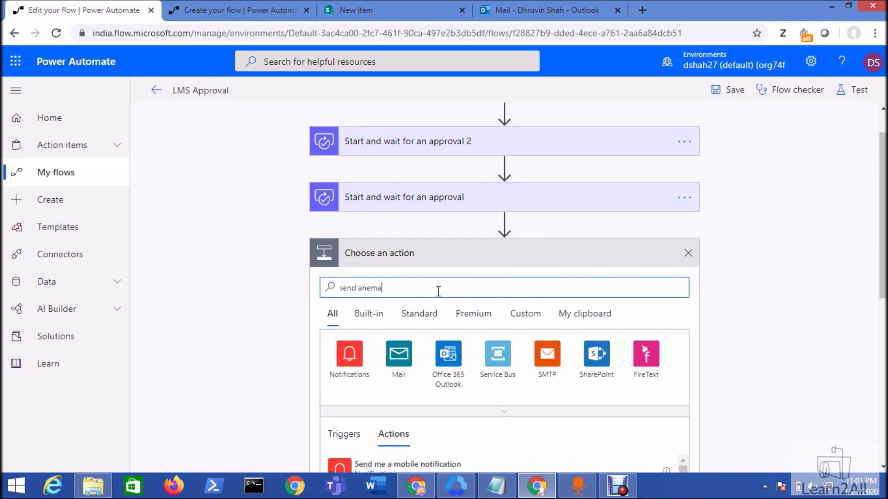
{"action": "left_click", "coordinate": [398, 358]}
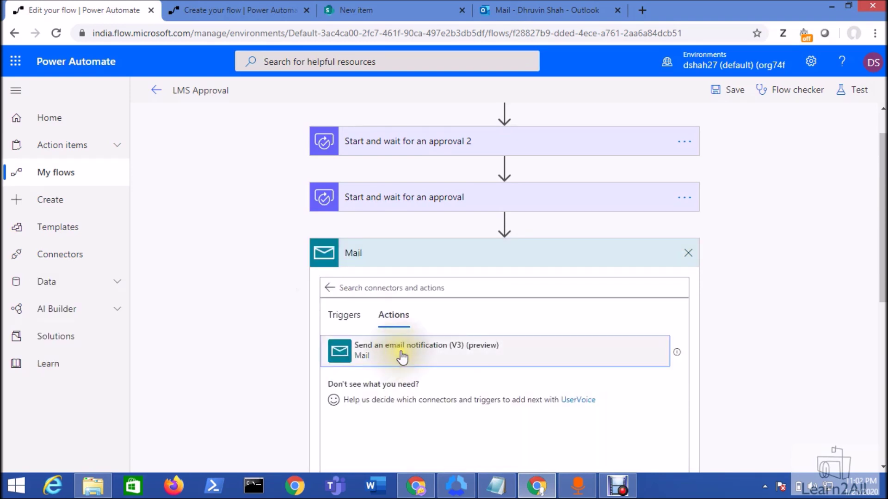
{"action": "left_click", "coordinate": [401, 352]}
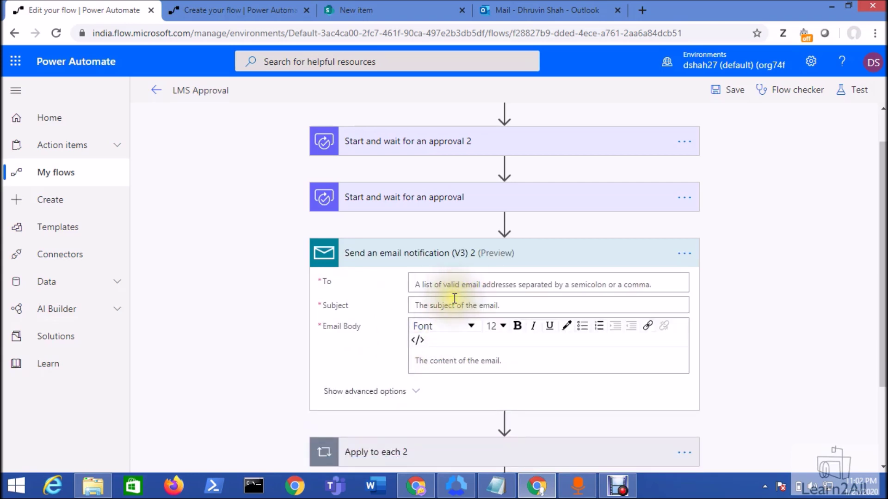
Step: Browse the dynamic content from both approval actions that is available for the new email notification's body
{"action": "left_click", "coordinate": [446, 370]}
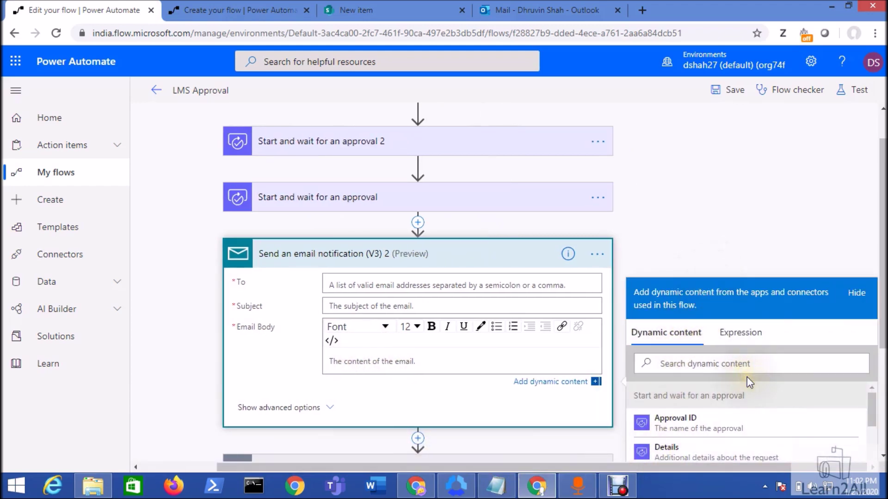
{"action": "scroll", "coordinate": [748, 376], "scroll_direction": "down", "scroll_amount": 3}
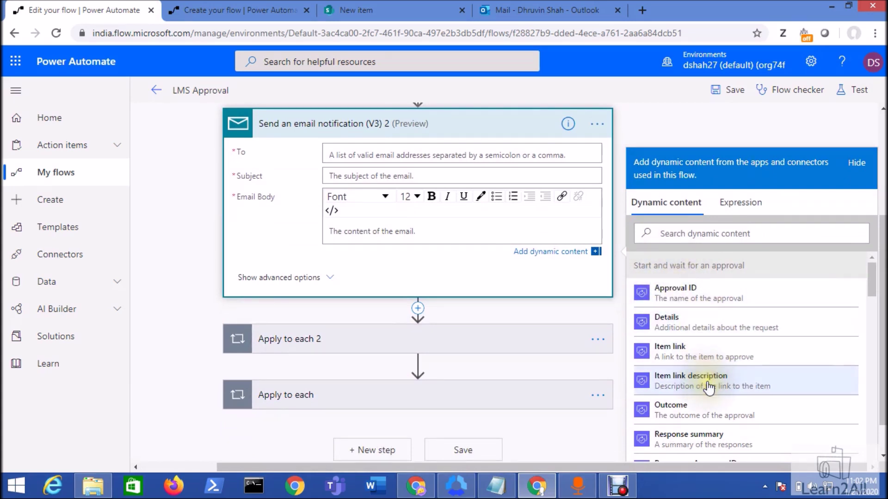
{"action": "scroll", "coordinate": [709, 388], "scroll_direction": "down", "scroll_amount": 6}
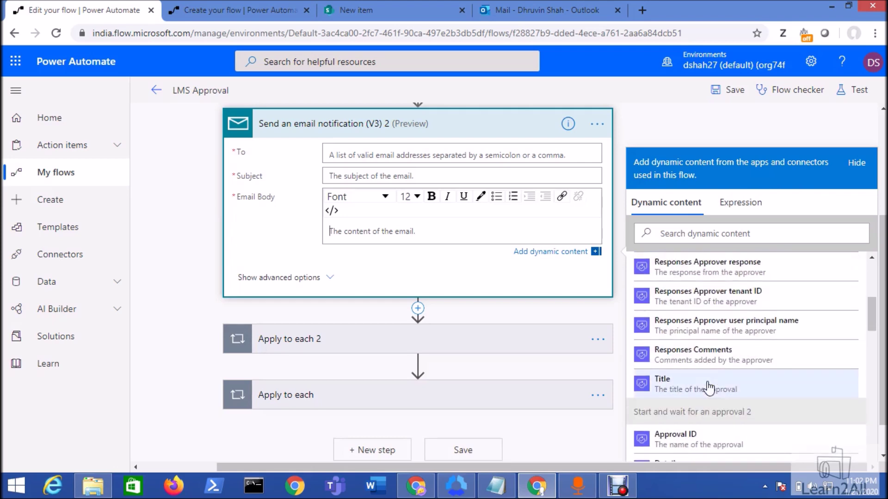
{"action": "scroll", "coordinate": [709, 387], "scroll_direction": "down", "scroll_amount": 1}
{"action": "scroll", "coordinate": [709, 387], "scroll_direction": "down", "scroll_amount": 3}
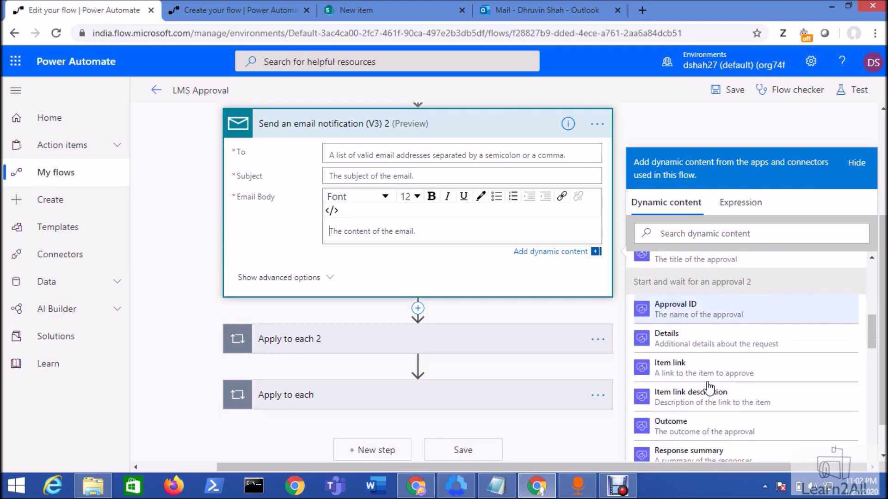
{"action": "scroll", "coordinate": [709, 387], "scroll_direction": "up", "scroll_amount": 8}
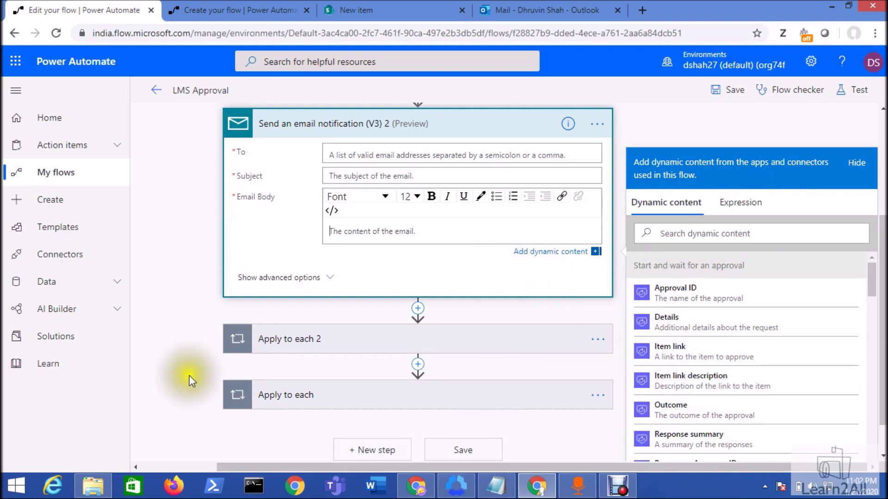
Step: Expand Apply to each 2 and look over the fields of its Update item action
{"action": "left_click", "coordinate": [459, 347]}
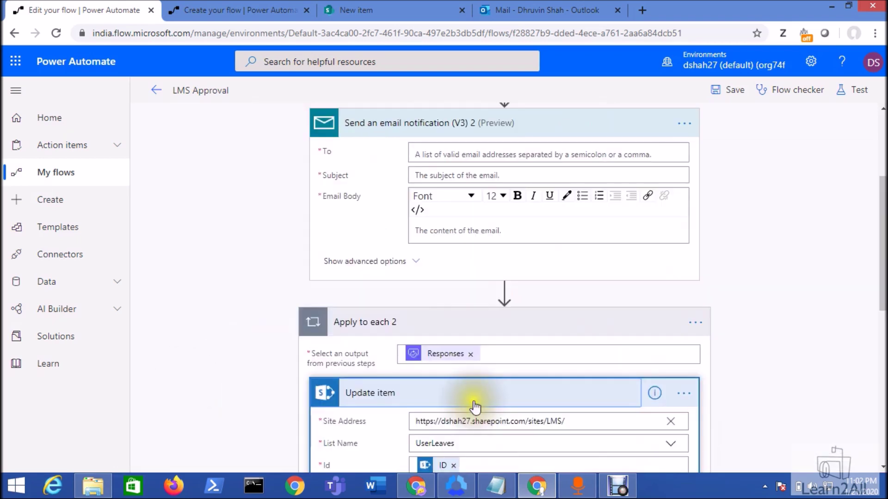
{"action": "left_click", "coordinate": [475, 406]}
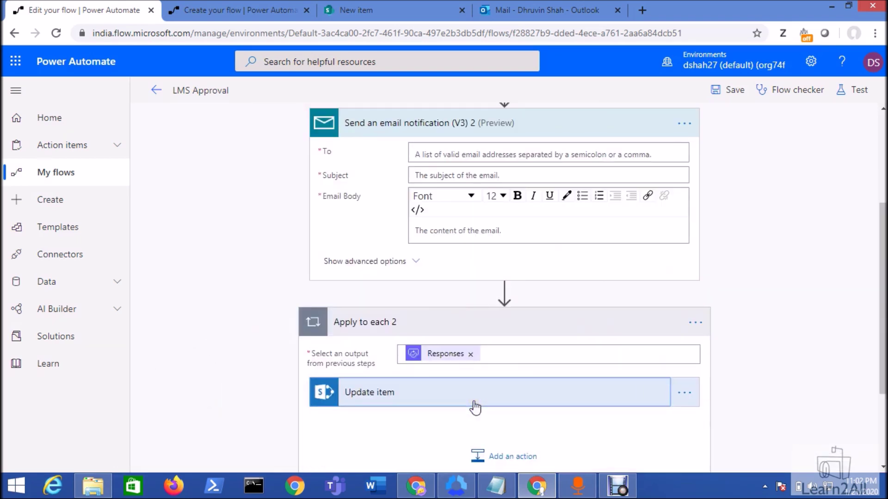
{"action": "left_click", "coordinate": [475, 406]}
{"action": "scroll", "coordinate": [660, 168], "scroll_direction": "down", "scroll_amount": 6}
{"action": "scroll", "coordinate": [661, 168], "scroll_direction": "up", "scroll_amount": 6}
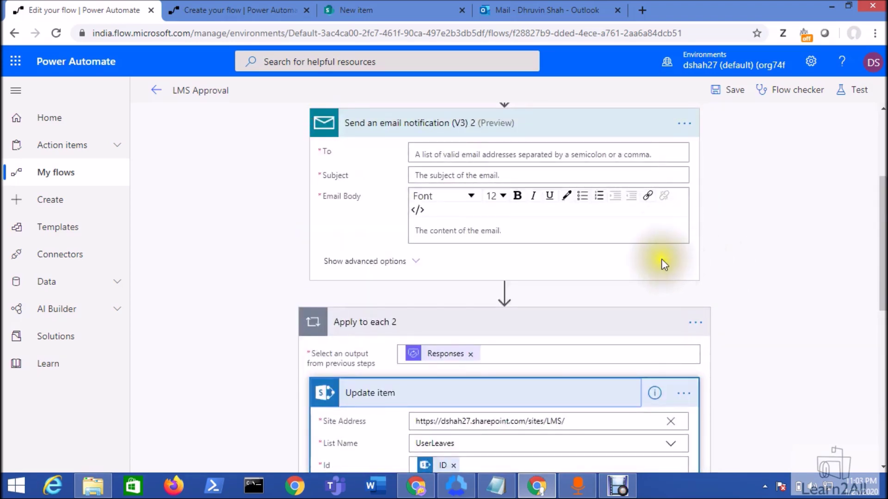
Step: Delete the Send an email notification (V3) 2 and Start and wait for an approval 2 actions from the flow
{"action": "scroll", "coordinate": [661, 259], "scroll_direction": "up", "scroll_amount": 3}
{"action": "left_click", "coordinate": [682, 254]}
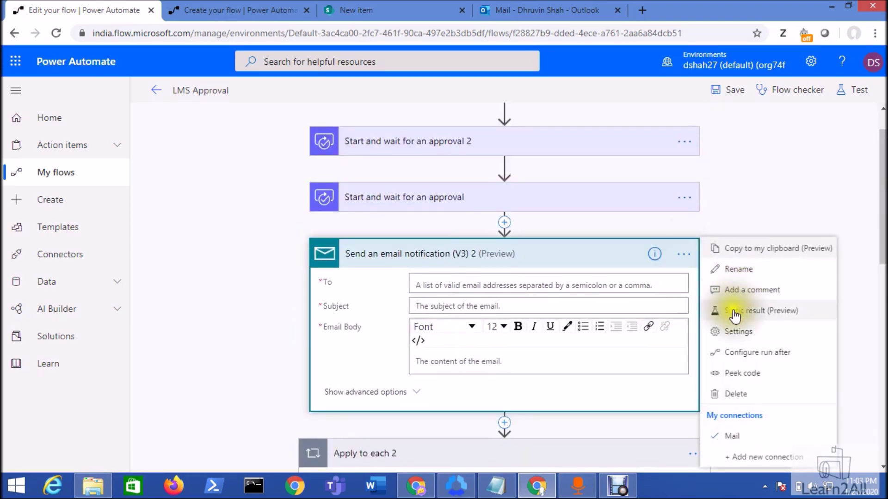
{"action": "left_click", "coordinate": [662, 296]}
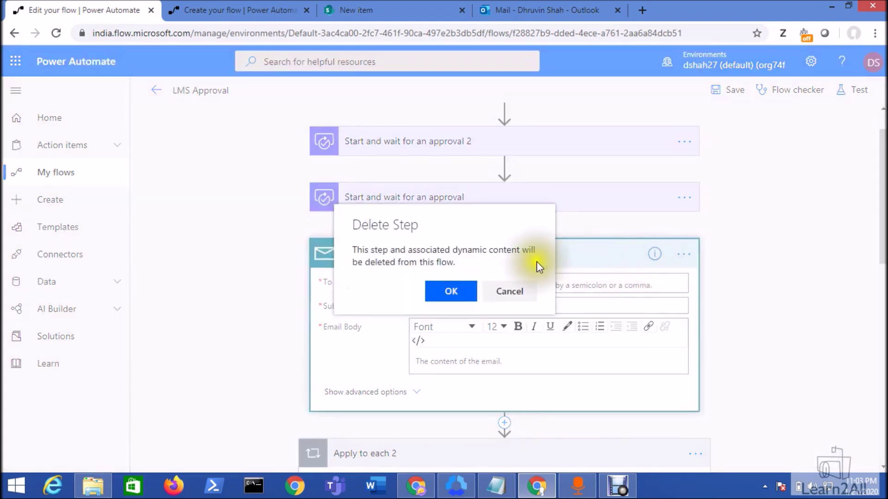
{"action": "left_click", "coordinate": [453, 289]}
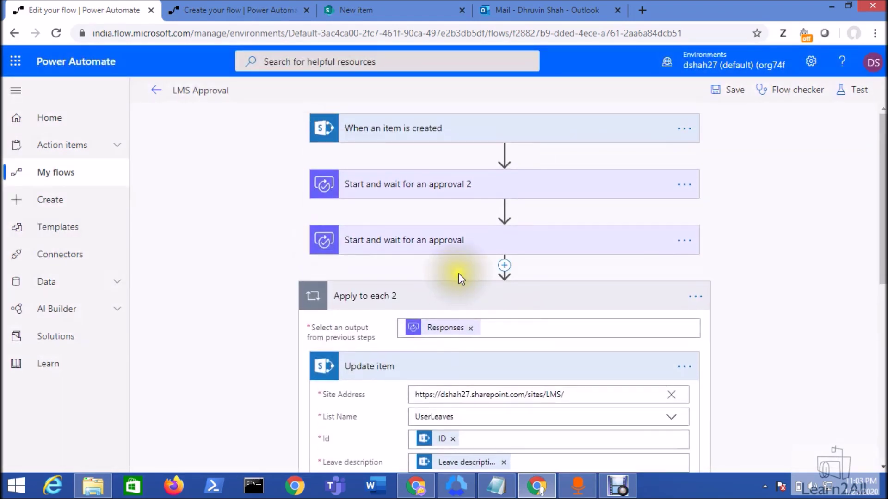
{"action": "left_click", "coordinate": [684, 184]}
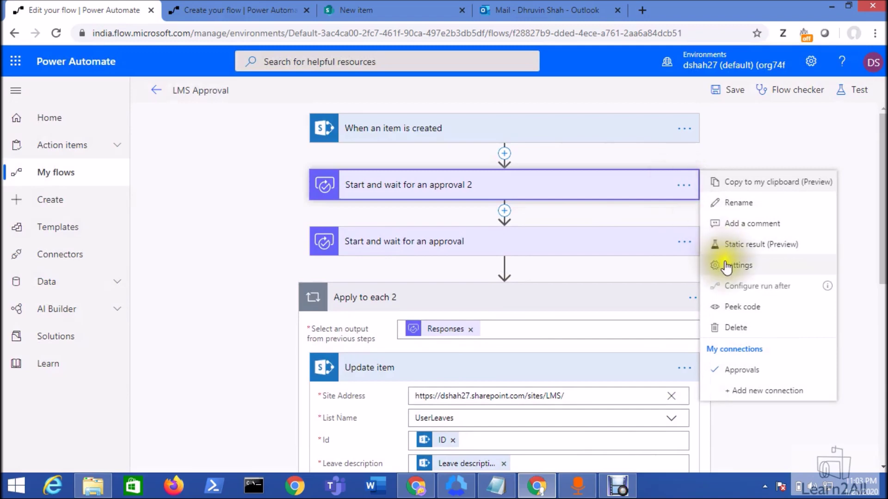
{"action": "left_click", "coordinate": [743, 328]}
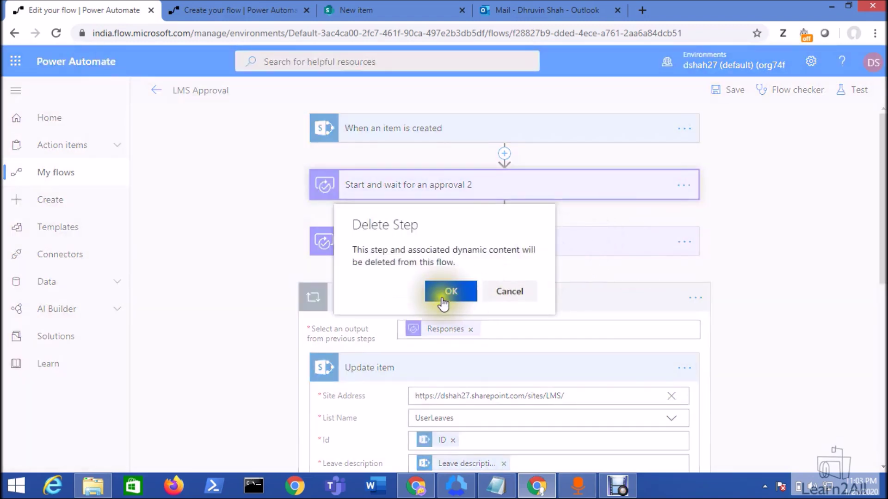
{"action": "left_click", "coordinate": [445, 303]}
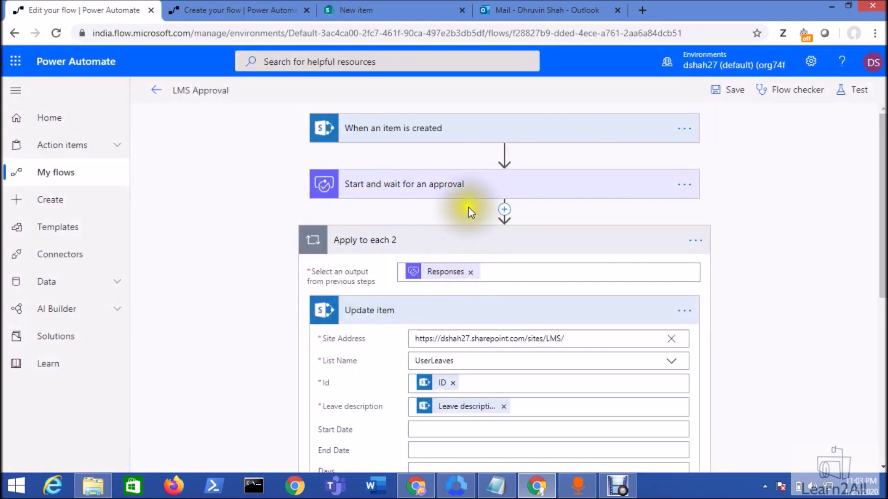
Step: Review the Update item action and the outcome email's body inside the two Apply to each loops, and save the flow
{"action": "left_click", "coordinate": [472, 254]}
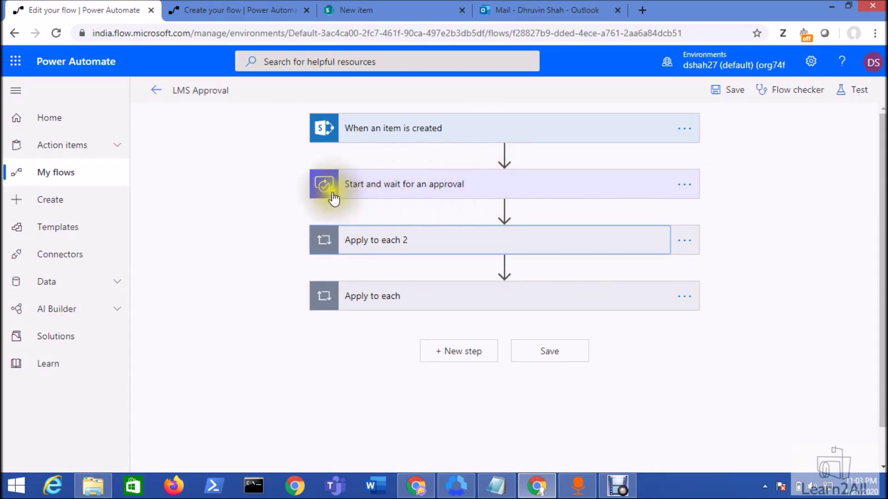
{"action": "left_click", "coordinate": [484, 241]}
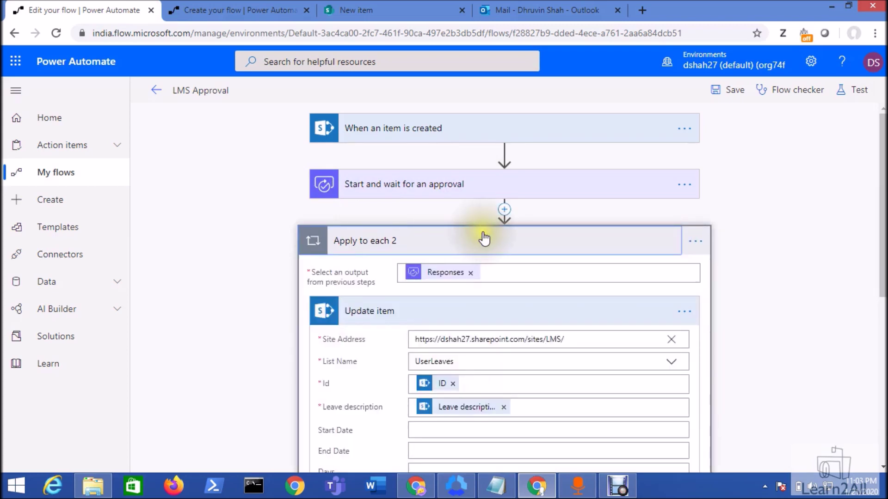
{"action": "left_click", "coordinate": [503, 319]}
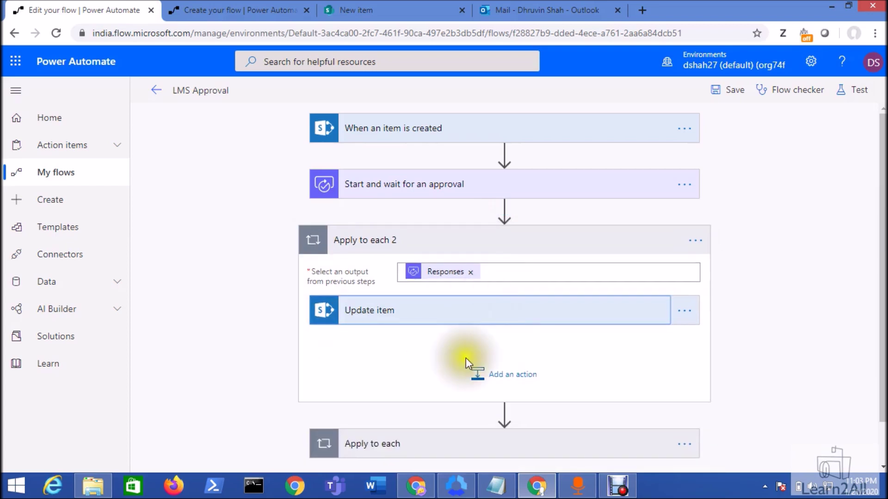
{"action": "left_click", "coordinate": [476, 445]}
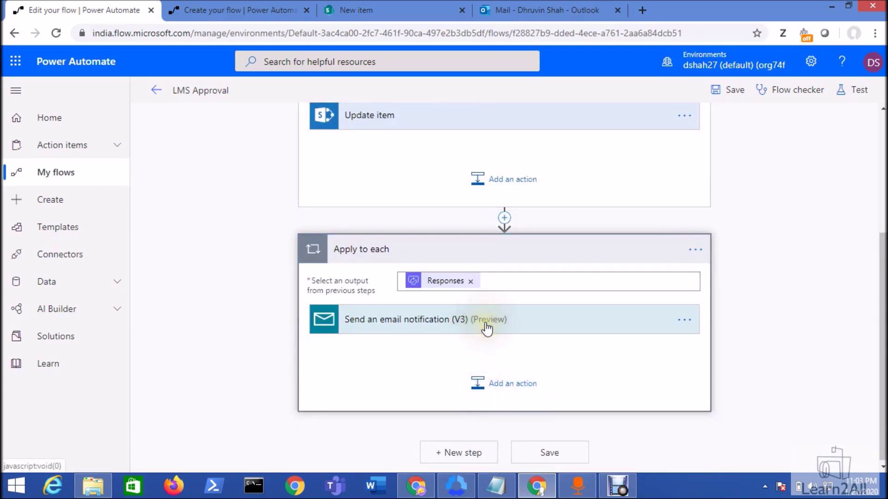
{"action": "left_click", "coordinate": [481, 331]}
{"action": "scroll", "coordinate": [478, 388], "scroll_direction": "down", "scroll_amount": 5}
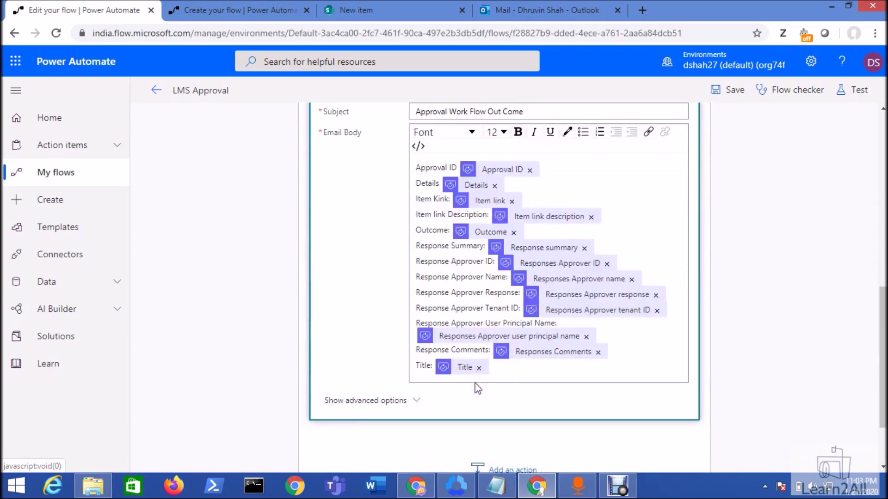
{"action": "scroll", "coordinate": [478, 388], "scroll_direction": "up", "scroll_amount": 10}
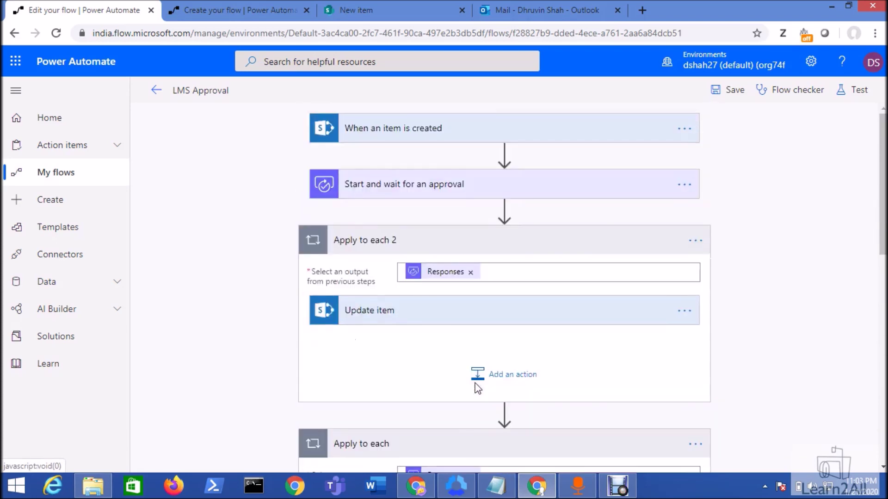
{"action": "left_click", "coordinate": [726, 90]}
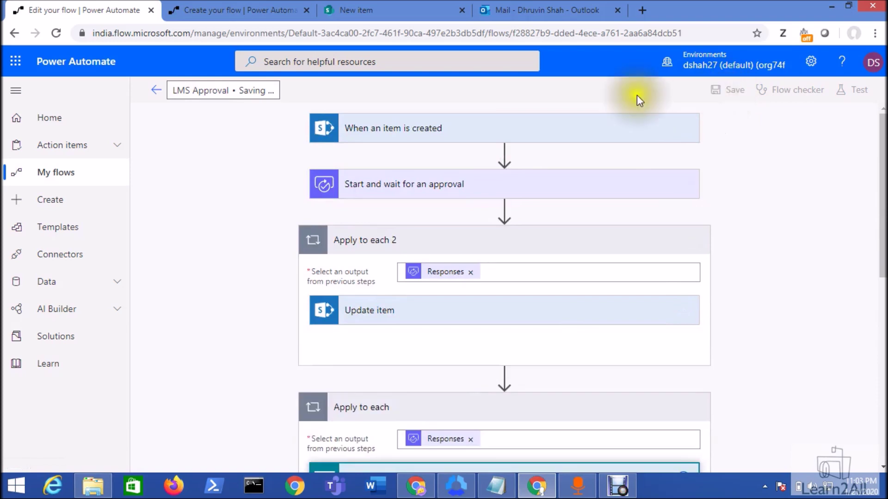
Step: In the SharePoint UserLeaves new item form, enter the leave description "Need Leave for Picnic on Valentine Day"
{"action": "left_click", "coordinate": [272, 7]}
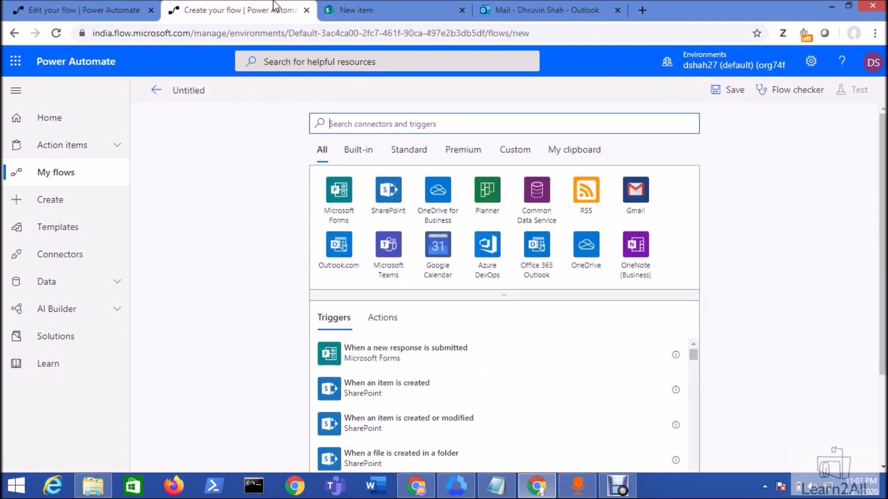
{"action": "left_click", "coordinate": [400, 6]}
{"action": "scroll", "coordinate": [582, 114], "scroll_direction": "up", "scroll_amount": 3}
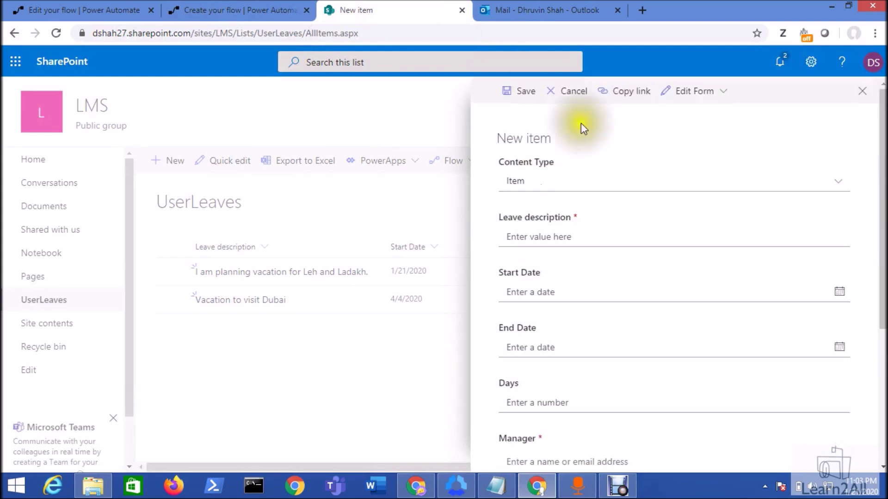
{"action": "left_click", "coordinate": [550, 237]}
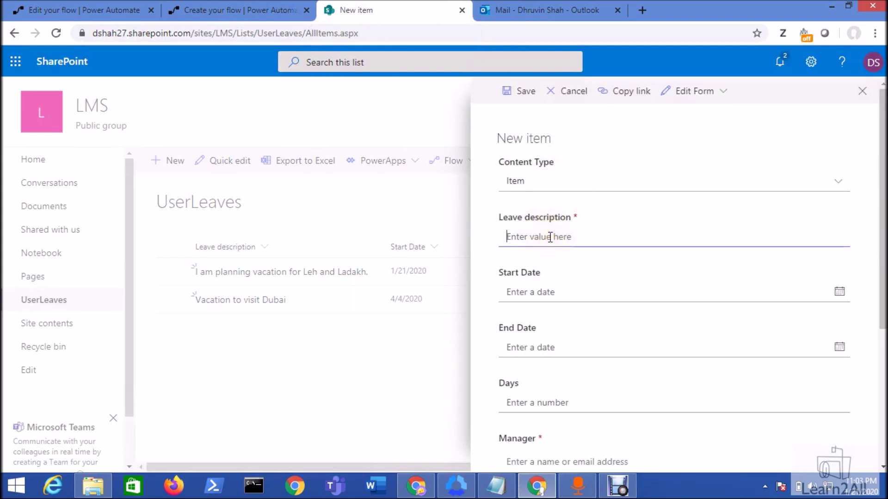
{"action": "type", "text": "Need Leave for Picnic on Valentine Day"}
{"action": "key", "text": "Tab"}
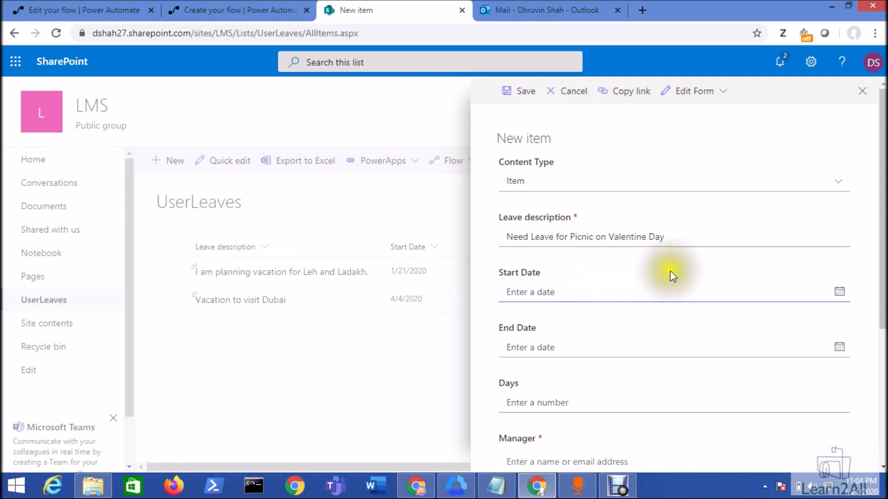
Step: Set the leave's start and end dates to 2/14/2020 and its days to 1
{"action": "left_click", "coordinate": [839, 292]}
{"action": "left_click", "coordinate": [620, 311]}
{"action": "left_click", "coordinate": [600, 371]}
{"action": "left_click", "coordinate": [564, 346]}
{"action": "type", "text": "2/14/2020"}
{"action": "key", "text": "Tab"}
{"action": "type", "text": "1"}
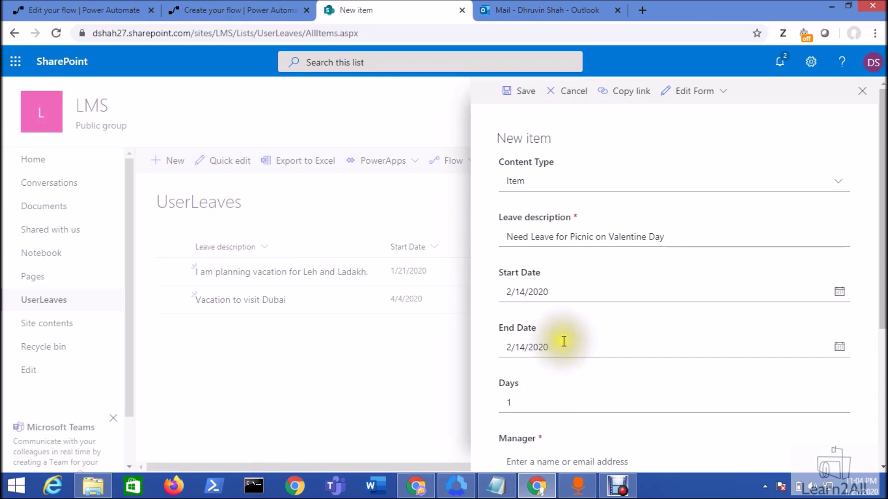
Step: Assign the manager by name and save the new leave item, leaving Status and Comment empty
{"action": "key", "text": "Tab"}
{"action": "type", "text": "dhruvin"}
{"action": "left_click", "coordinate": [574, 366]}
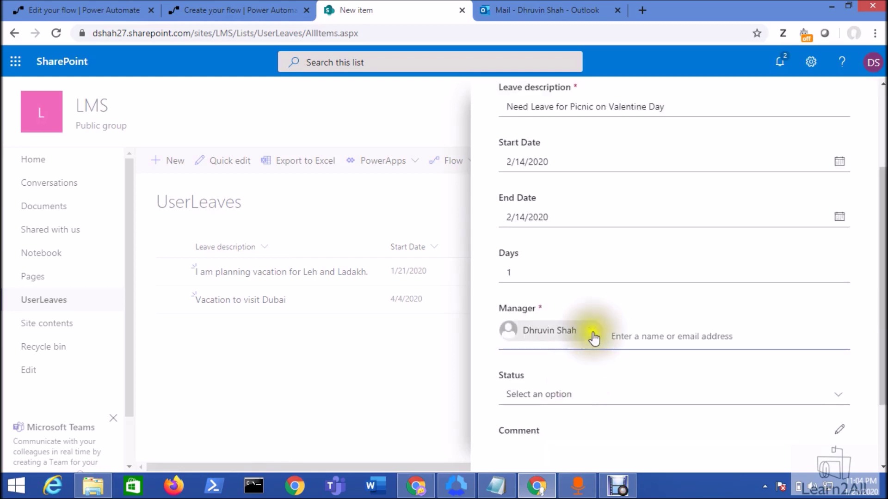
{"action": "scroll", "coordinate": [574, 285], "scroll_direction": "down", "scroll_amount": 2}
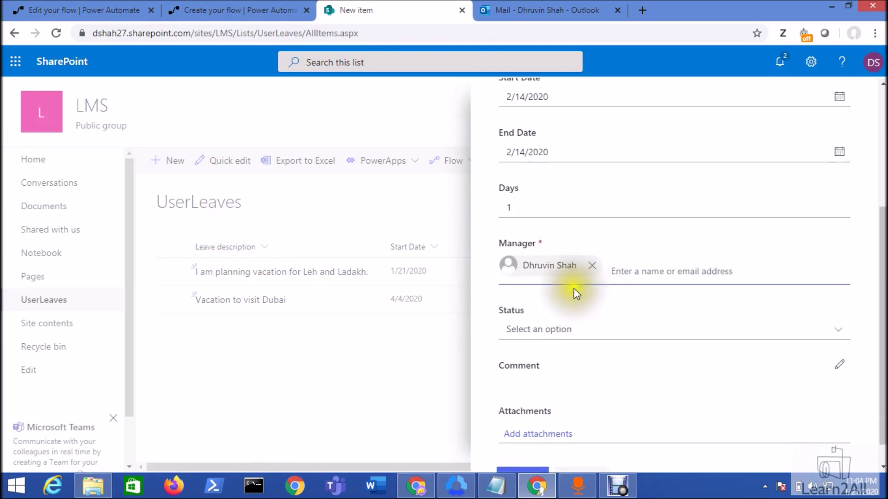
{"action": "scroll", "coordinate": [573, 305], "scroll_direction": "down", "scroll_amount": 1}
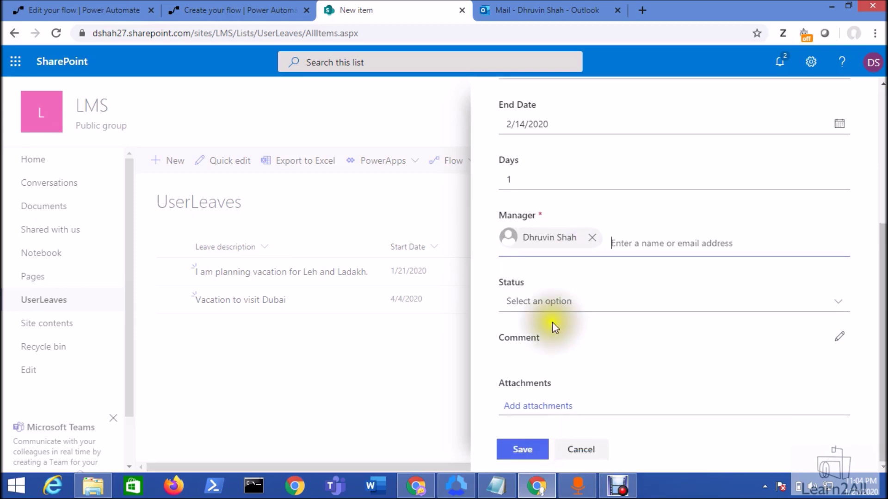
{"action": "left_click", "coordinate": [524, 454]}
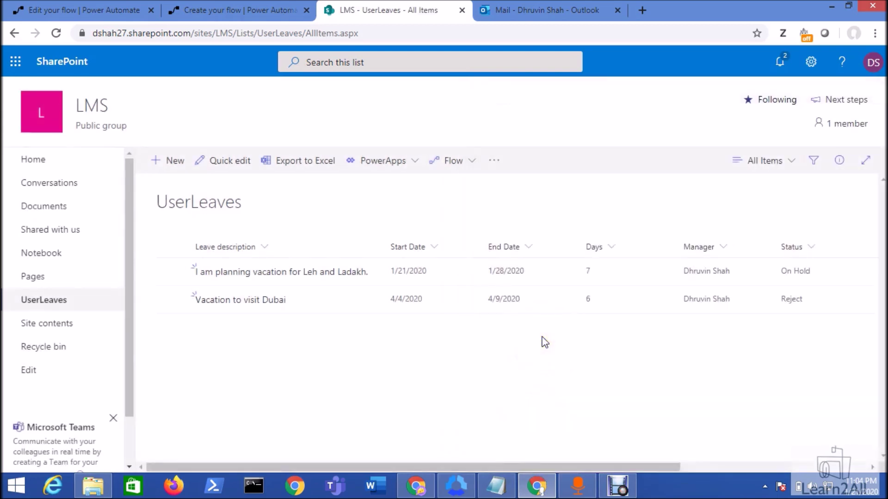
Step: Return to Power Automate, open the LMS Approval flow's newest run and check the Start and wait for an approval action
{"action": "left_click", "coordinate": [77, 10]}
{"action": "left_click", "coordinate": [155, 98]}
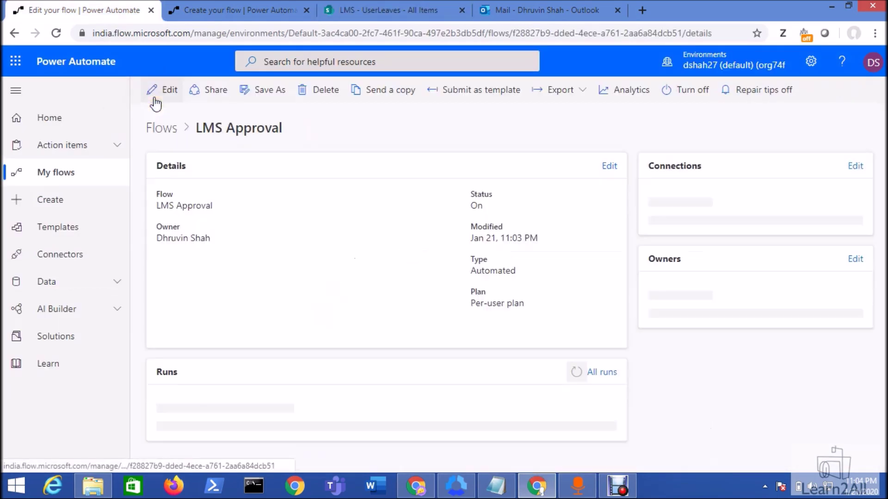
{"action": "scroll", "coordinate": [155, 103], "scroll_direction": "down", "scroll_amount": 1}
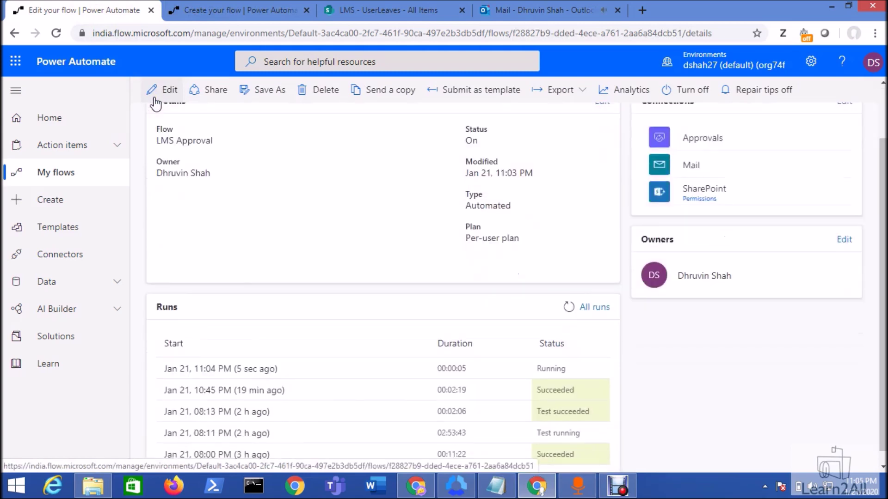
{"action": "left_click", "coordinate": [237, 368]}
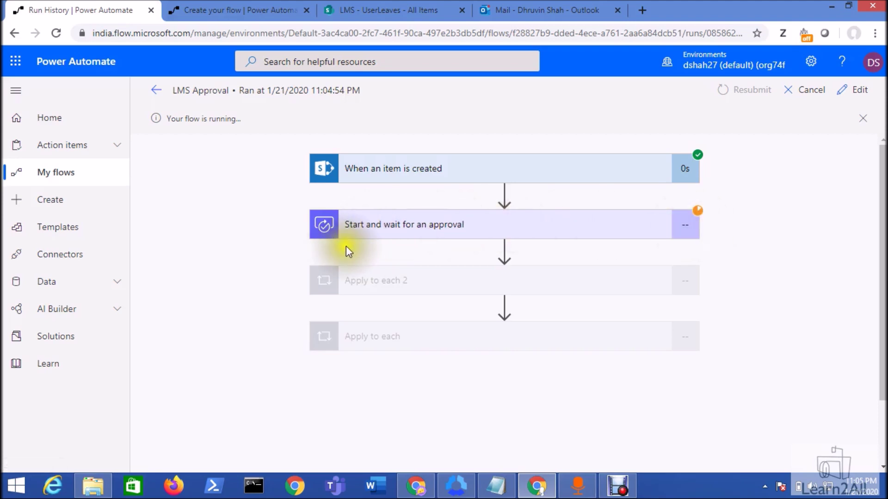
{"action": "left_click", "coordinate": [389, 231]}
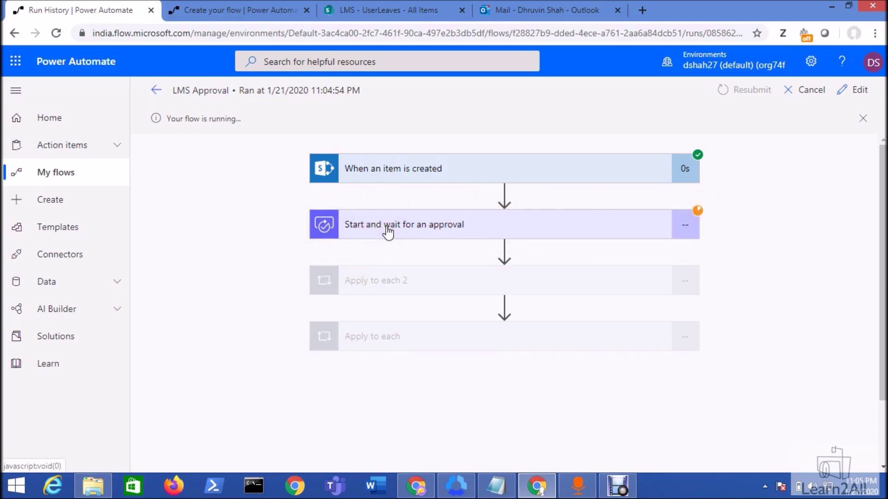
Step: Switch to the Outlook inbox and open the newest leave request approval email from Microsoft Flow
{"action": "left_click", "coordinate": [534, 11]}
{"action": "left_click", "coordinate": [233, 171]}
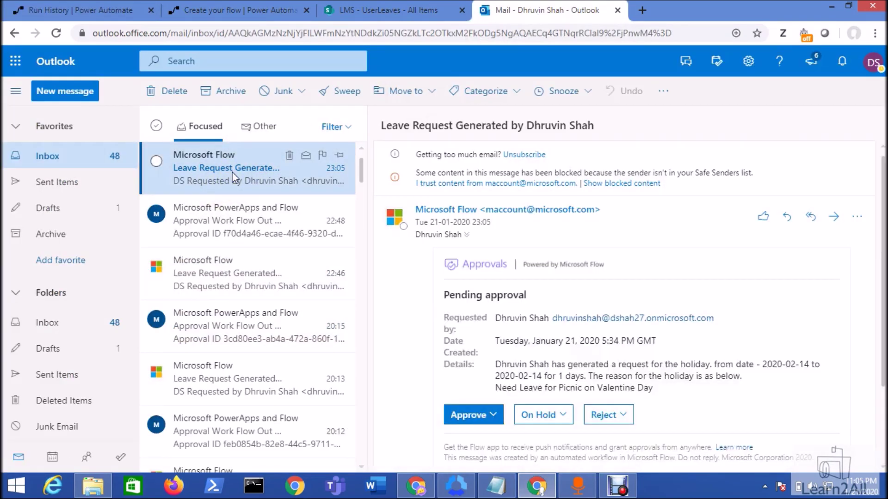
Step: Review the pending approval email's details and response options, checking the LMS Approval run and the new item in the UserLeaves list
{"action": "scroll", "coordinate": [638, 272], "scroll_direction": "down", "scroll_amount": 2}
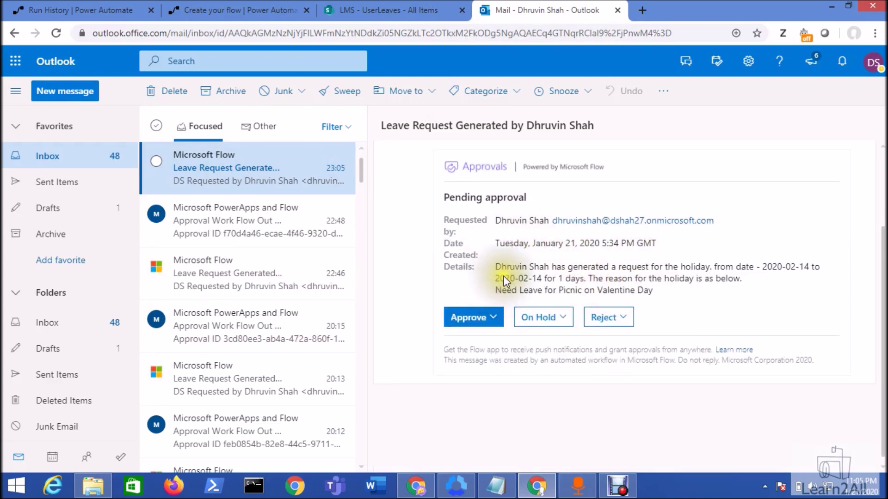
{"action": "left_click", "coordinate": [95, 6]}
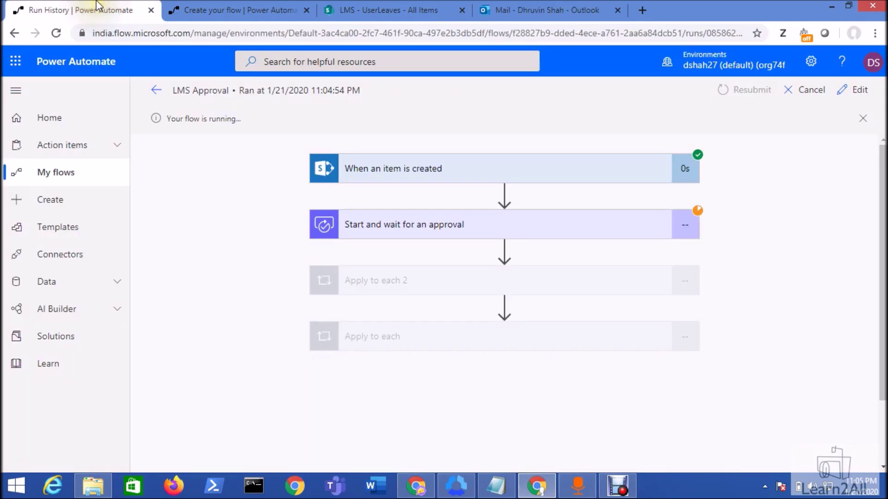
{"action": "left_click", "coordinate": [571, 11]}
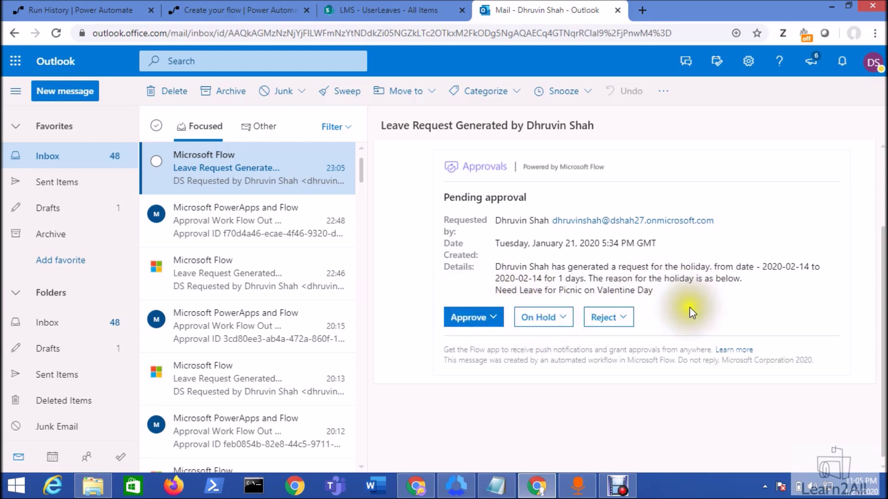
{"action": "left_click", "coordinate": [494, 321]}
{"action": "left_click", "coordinate": [370, 7]}
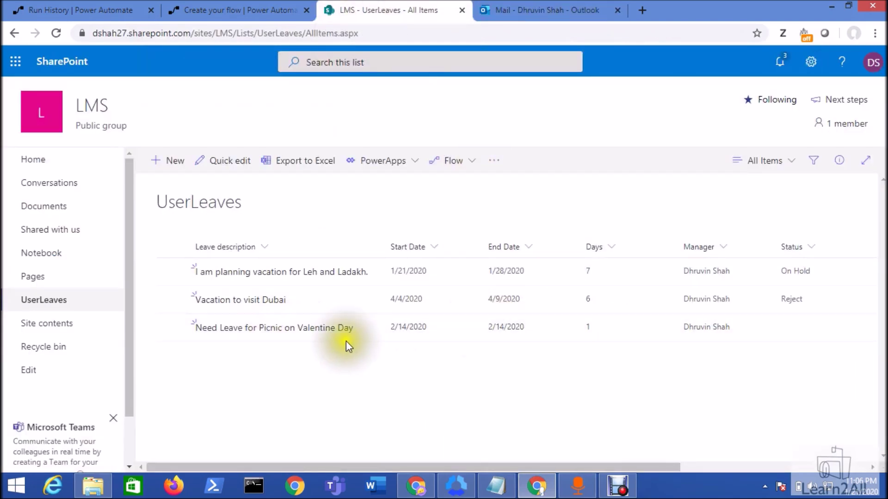
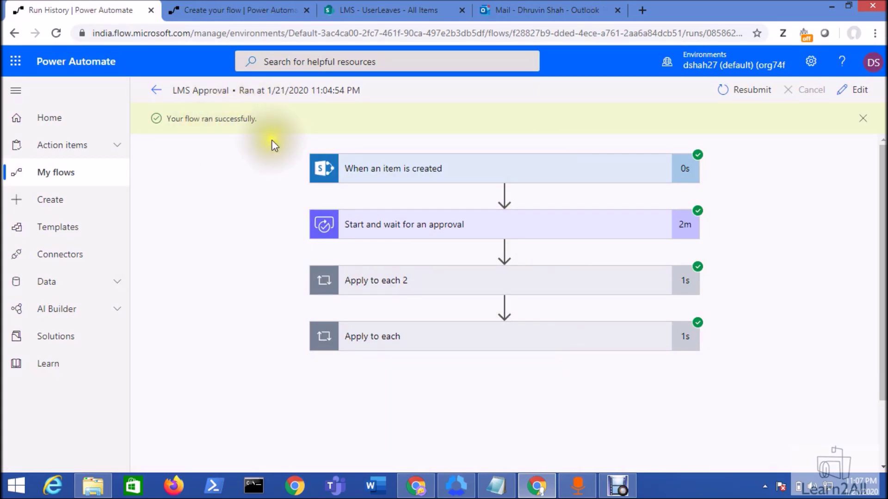
Step: Return to the Outlook inbox, open the newest Approval Work Flow Out Come email and examine its request details, outcome and response summary
{"action": "left_click", "coordinate": [510, 5]}
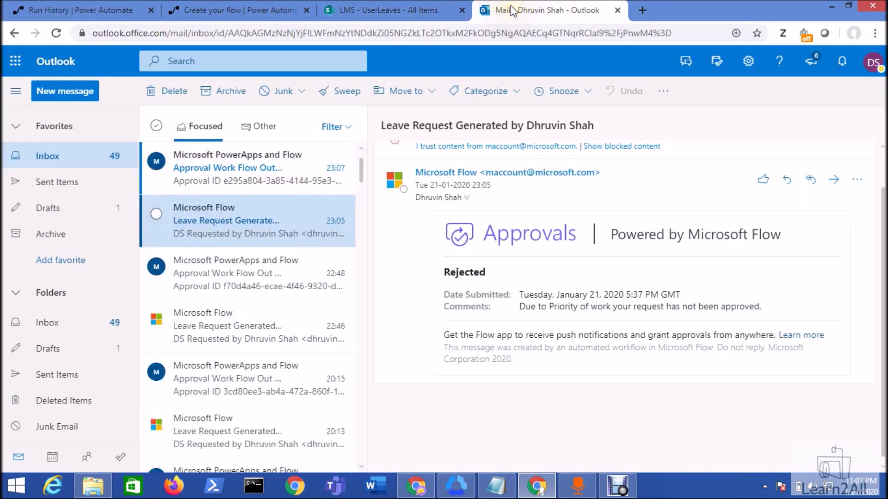
{"action": "left_click", "coordinate": [210, 171]}
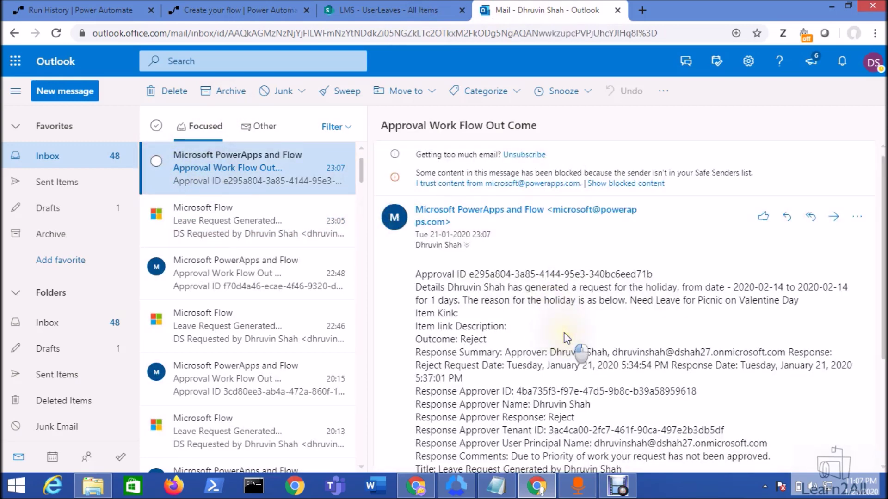
{"action": "scroll", "coordinate": [565, 329], "scroll_direction": "down", "scroll_amount": 3}
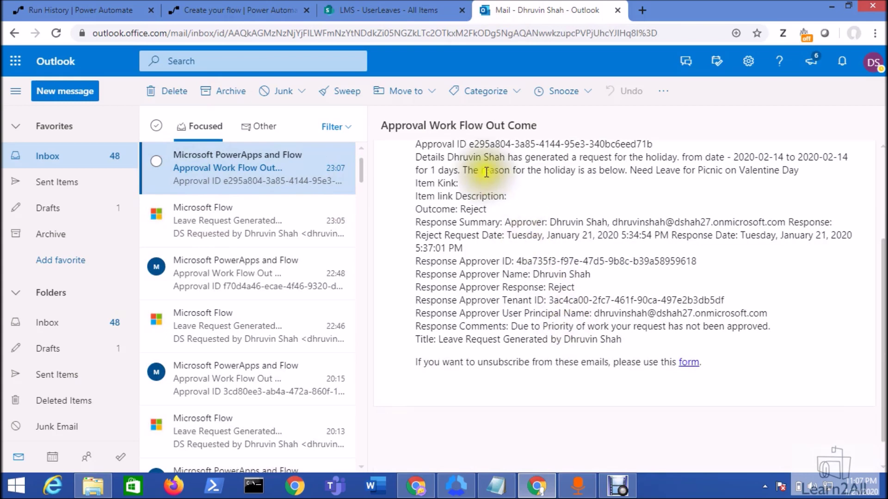
{"action": "left_click_drag", "start_coordinate": [419, 145], "coordinate": [471, 172]}
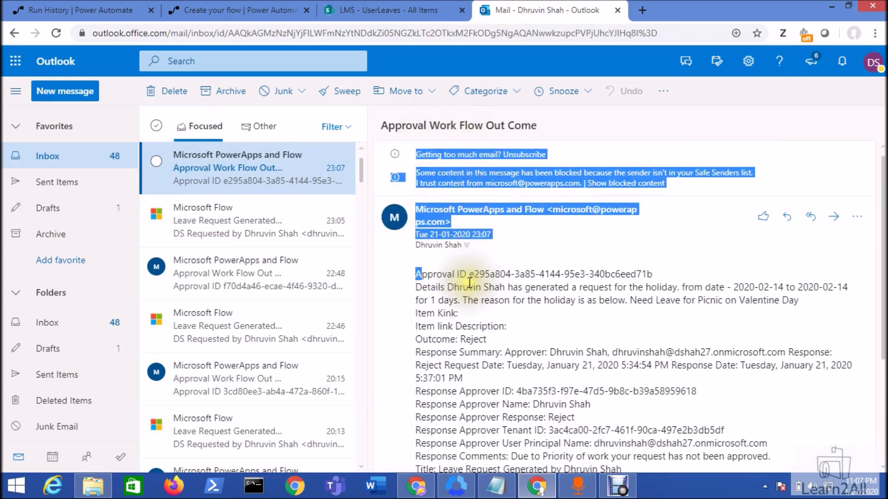
{"action": "left_click", "coordinate": [455, 296]}
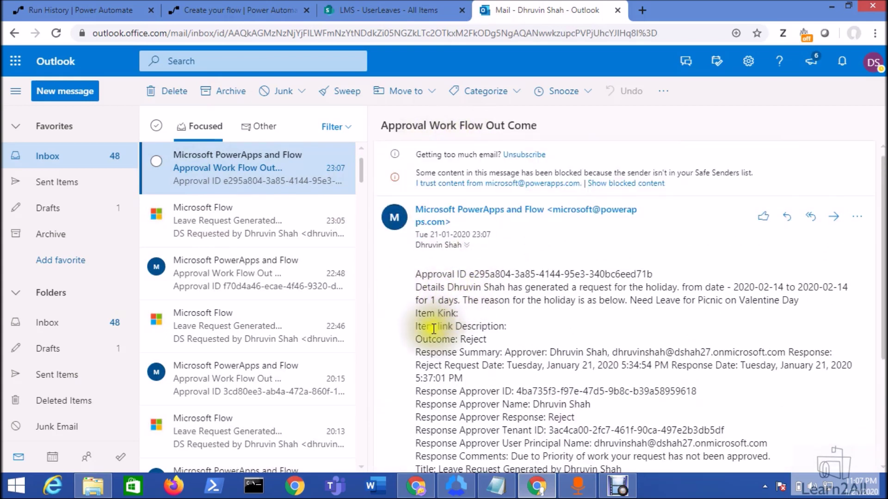
{"action": "scroll", "coordinate": [461, 308], "scroll_direction": "down", "scroll_amount": 2}
{"action": "left_click_drag", "start_coordinate": [419, 300], "coordinate": [471, 301]}
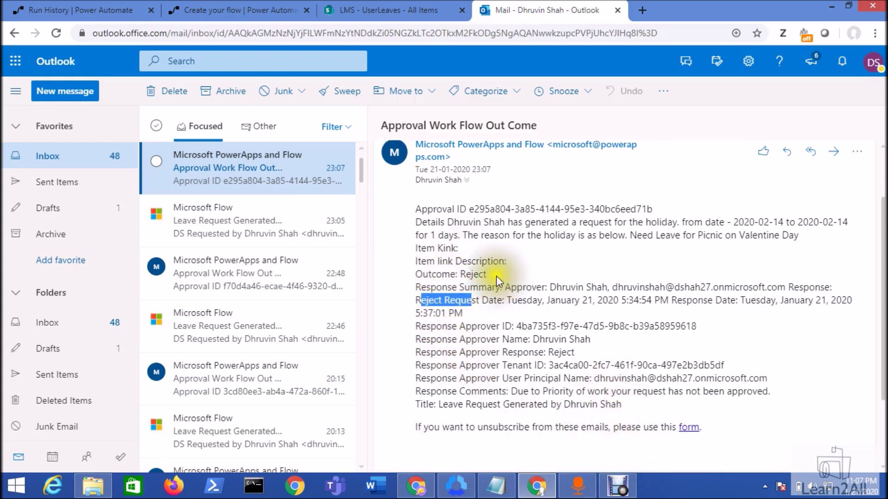
{"action": "left_click_drag", "start_coordinate": [418, 274], "coordinate": [457, 275]}
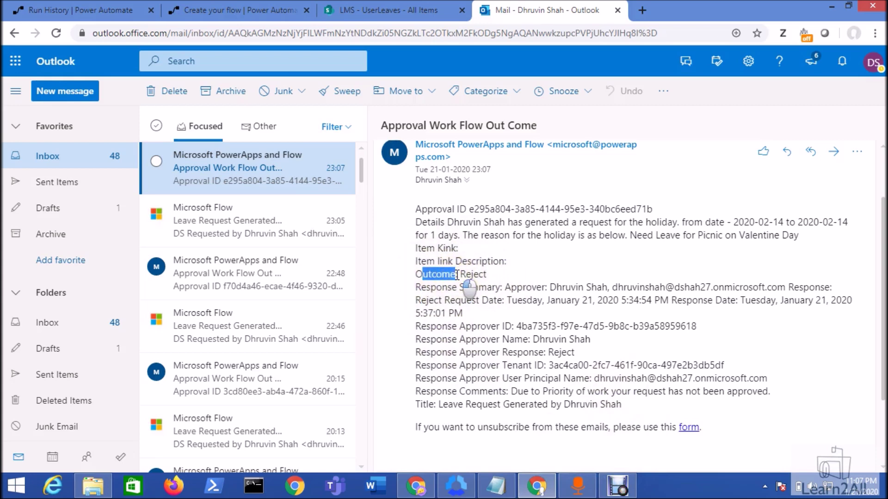
{"action": "left_click", "coordinate": [490, 277]}
{"action": "double_click", "coordinate": [476, 276]}
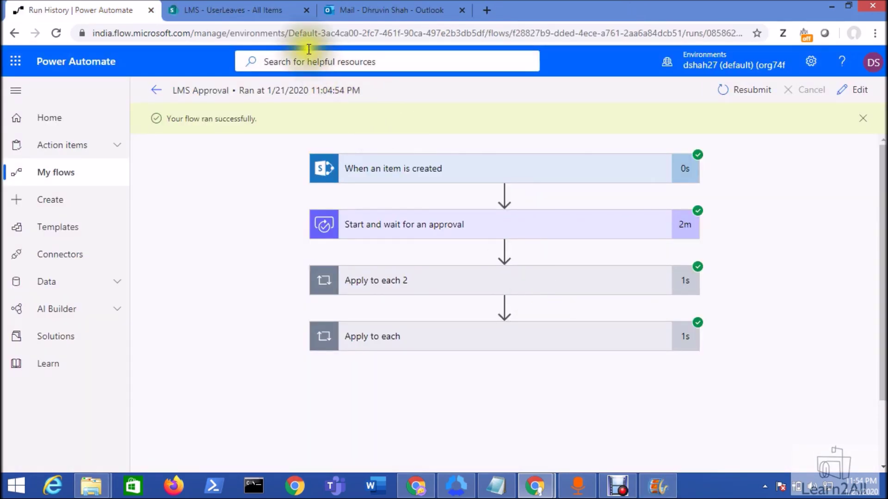
Step: Switch to the SharePoint UserLeaves list, open the comment entries of the Valentine Day picnic leave and check its Status and Comment
{"action": "left_click", "coordinate": [260, 11]}
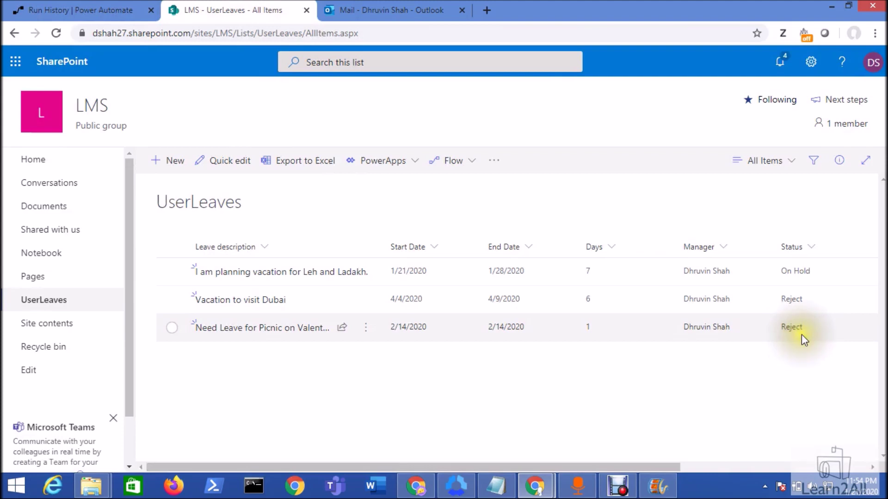
{"action": "left_click_drag", "start_coordinate": [556, 465], "coordinate": [720, 352]}
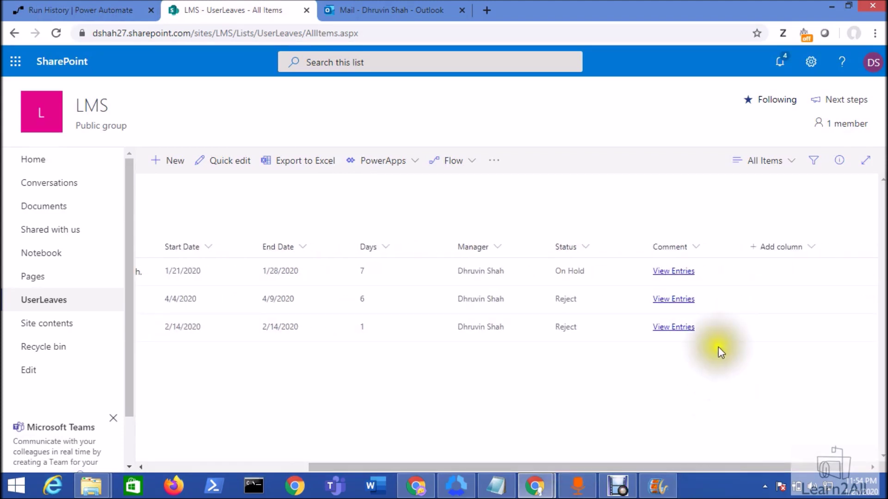
{"action": "left_click", "coordinate": [675, 328]}
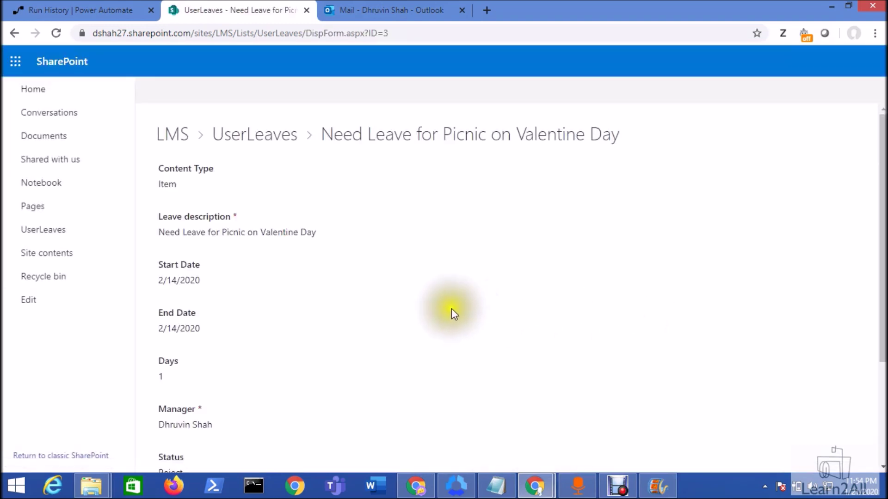
{"action": "scroll", "coordinate": [448, 314], "scroll_direction": "down", "scroll_amount": 2}
{"action": "scroll", "coordinate": [448, 313], "scroll_direction": "down", "scroll_amount": 2}
{"action": "left_click", "coordinate": [429, 327]}
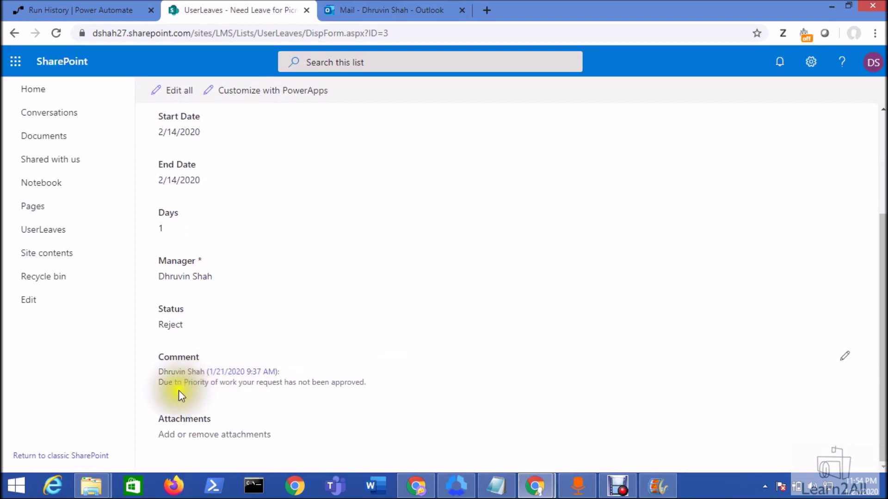
{"action": "left_click_drag", "start_coordinate": [158, 383], "coordinate": [375, 393]}
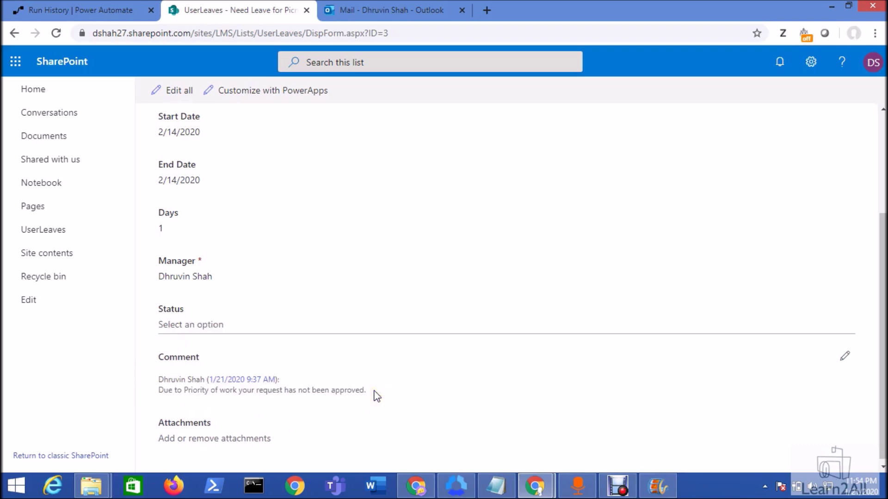